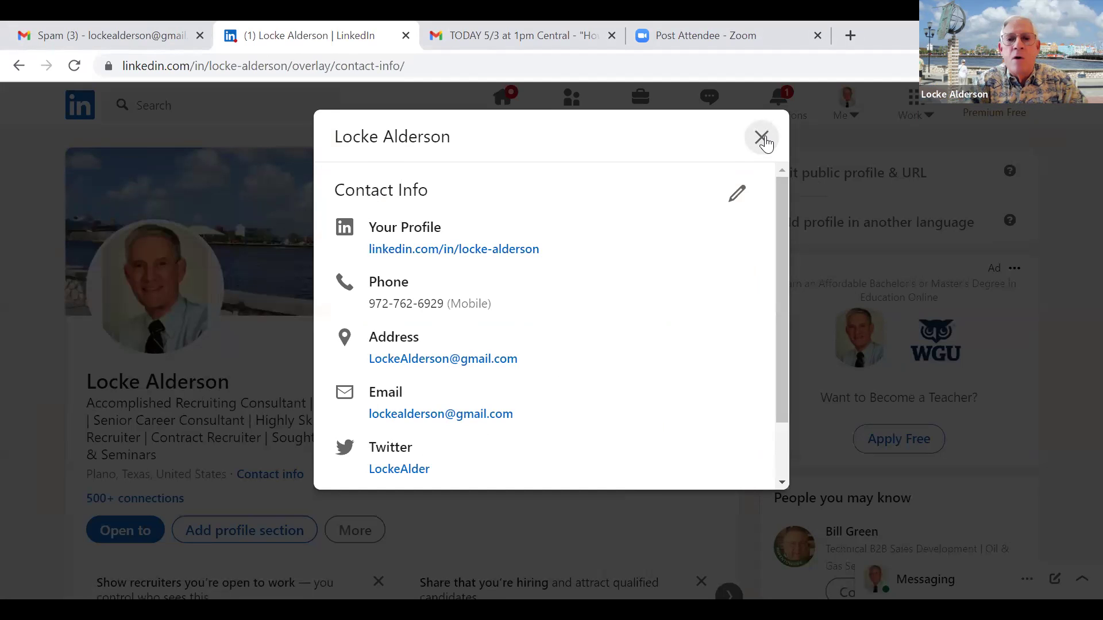
Close the contact info panel, scroll down the profile, and expand all 14 experience entries.
left_click(763, 138)
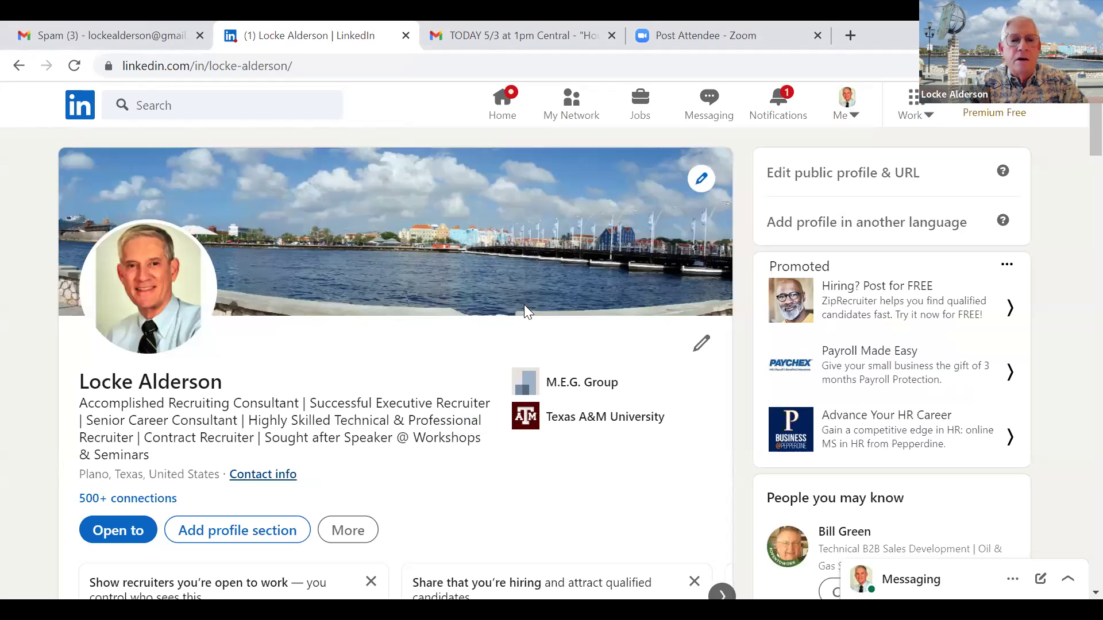
scroll(447, 384, "down", 8)
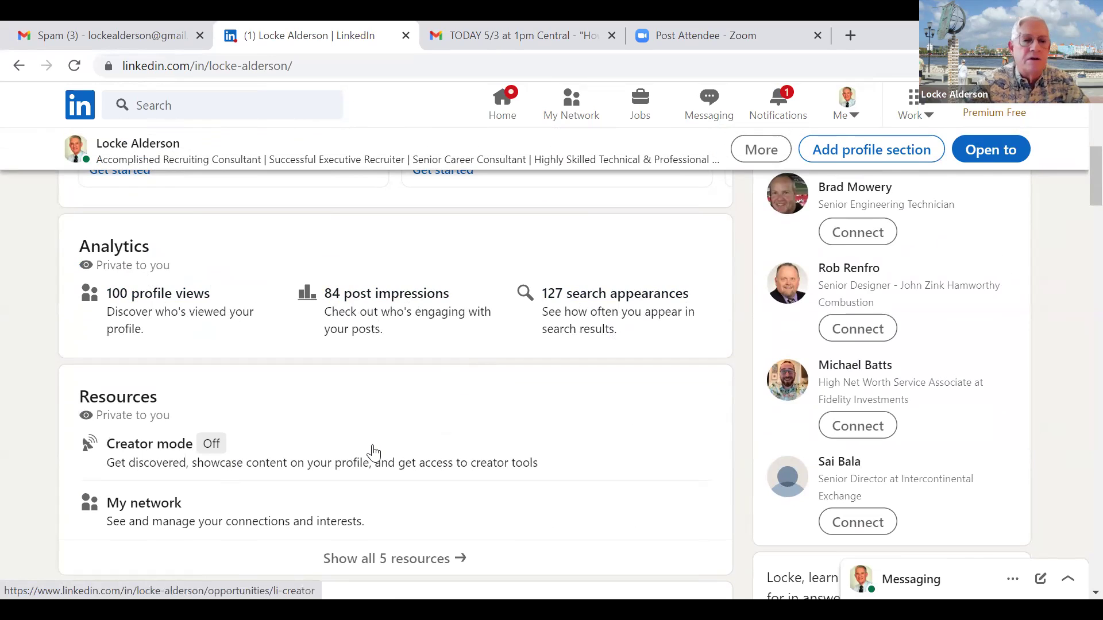
scroll(372, 451, "down", 7)
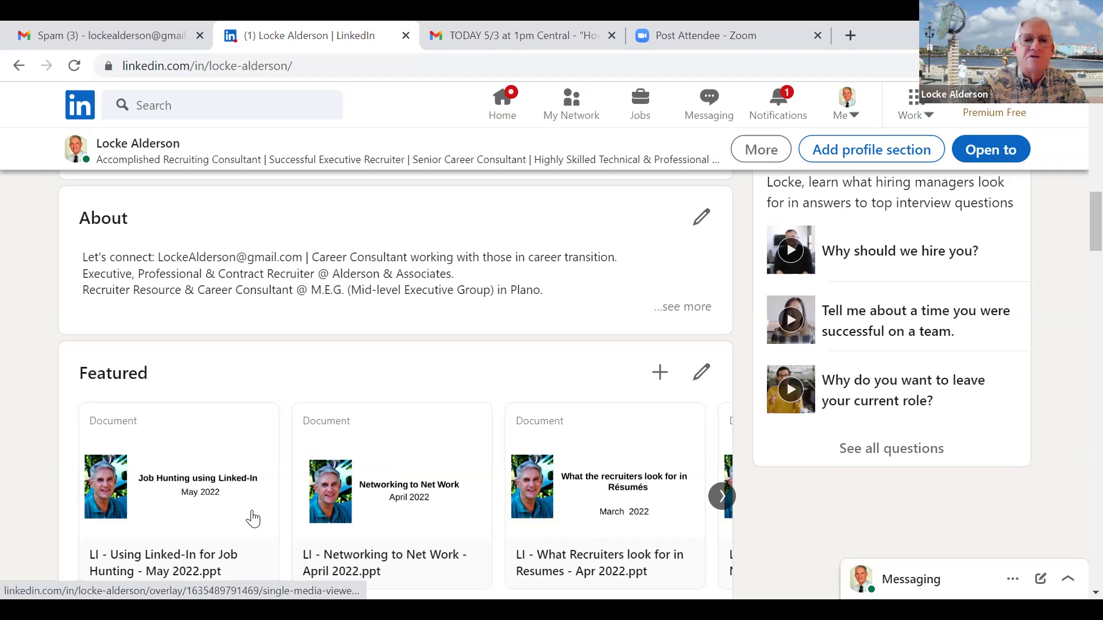
scroll(253, 519, "down", 4)
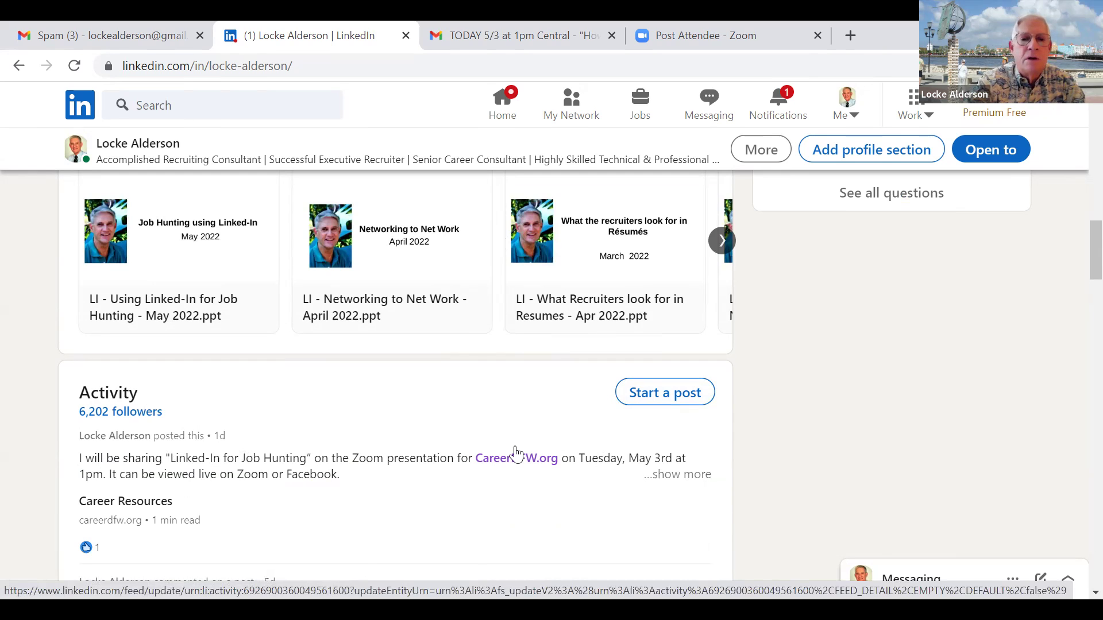
scroll(516, 454, "down", 4)
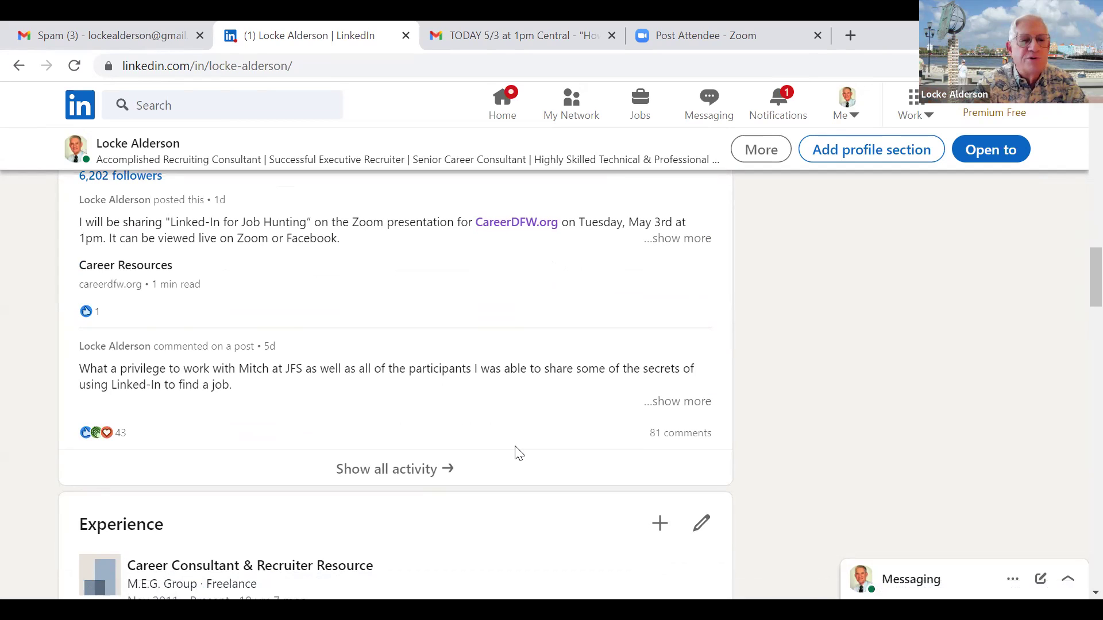
scroll(515, 454, "down", 7)
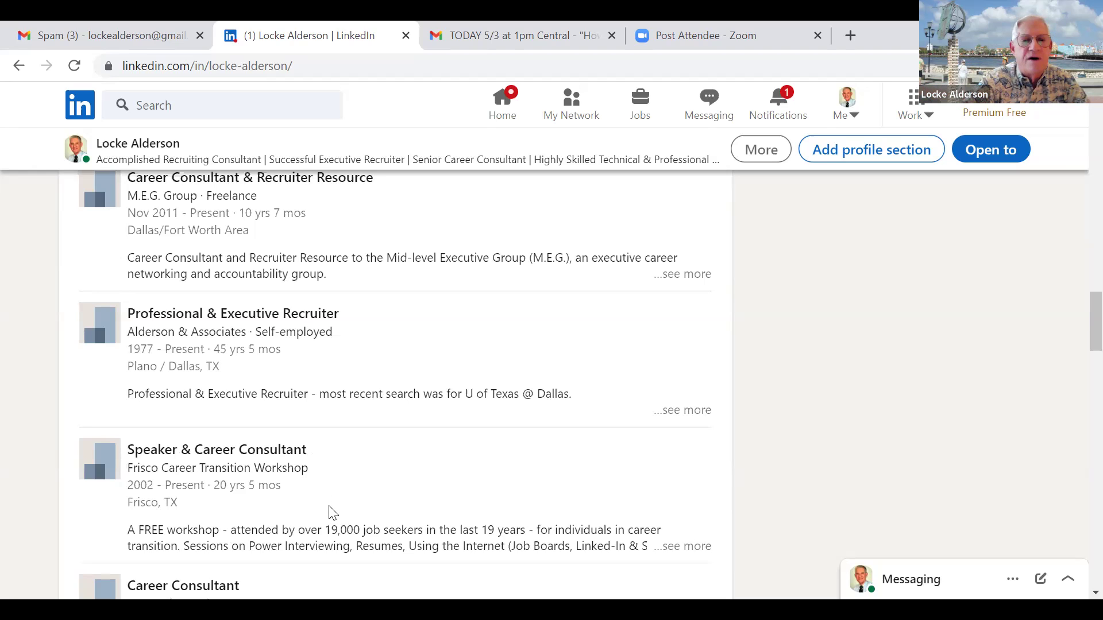
scroll(333, 512, "down", 7)
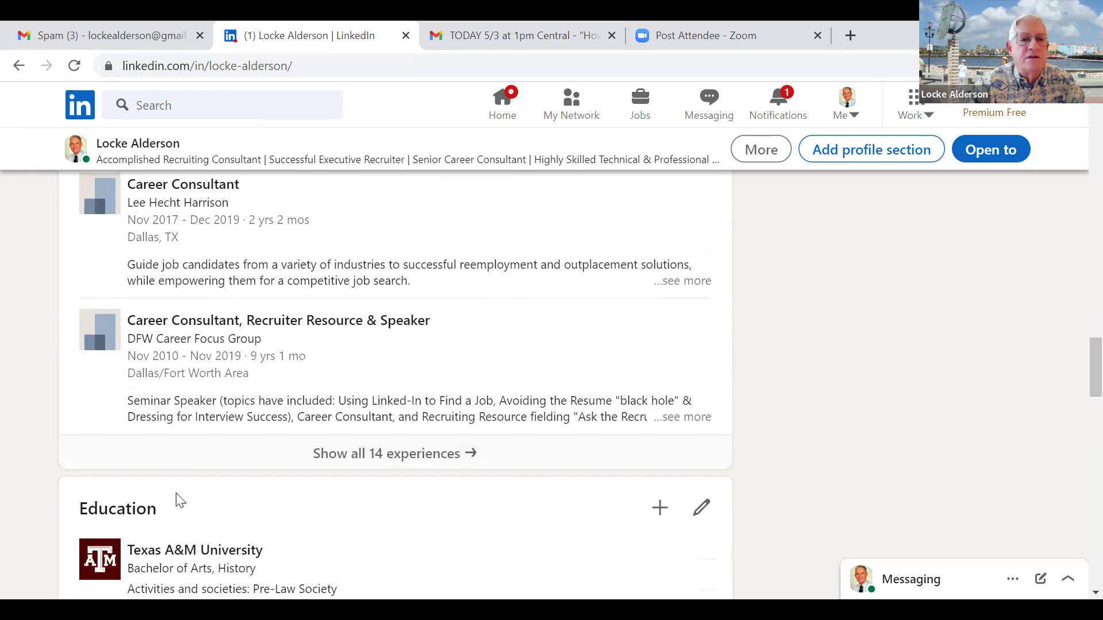
left_click(396, 455)
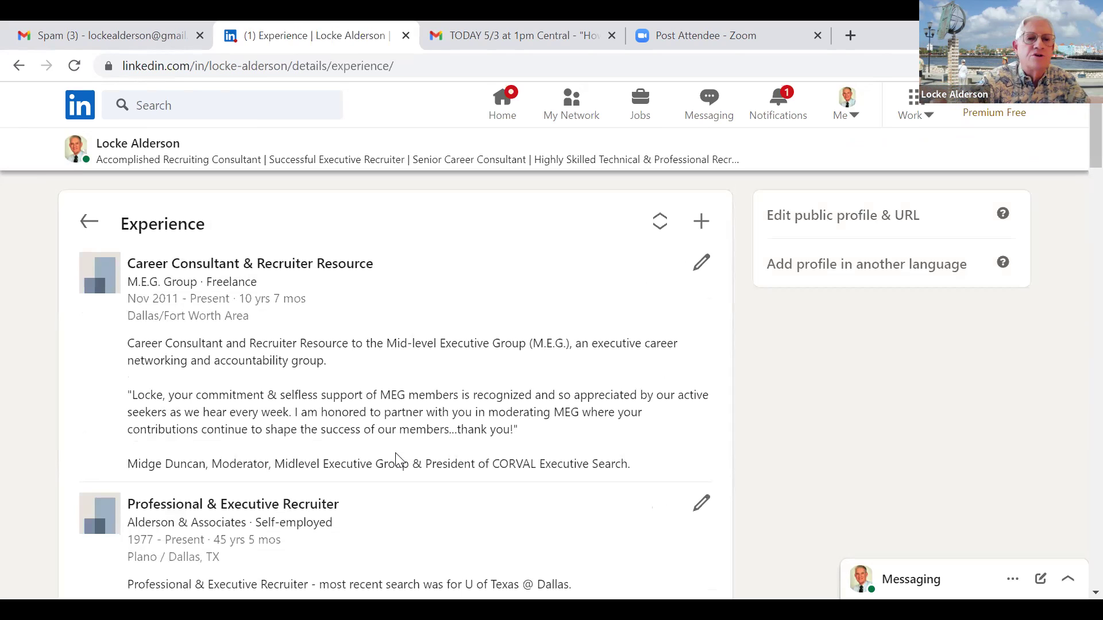
Read through all 14 experience entries, then go back to the main profile page.
scroll(395, 454, "down", 7)
scroll(397, 460, "down", 15)
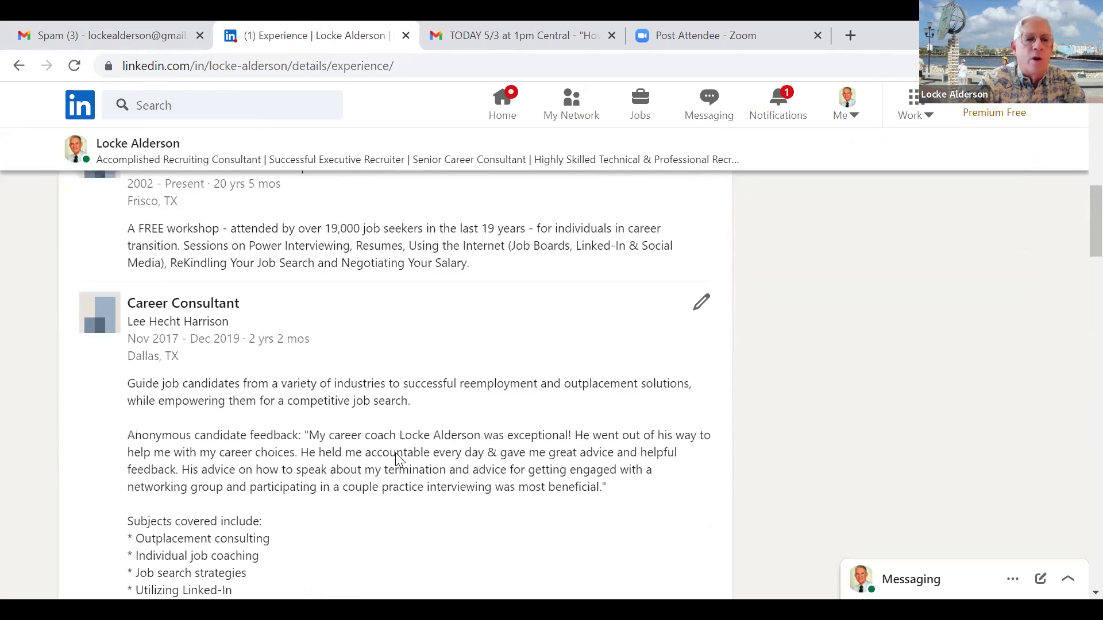
scroll(399, 460, "down", 8)
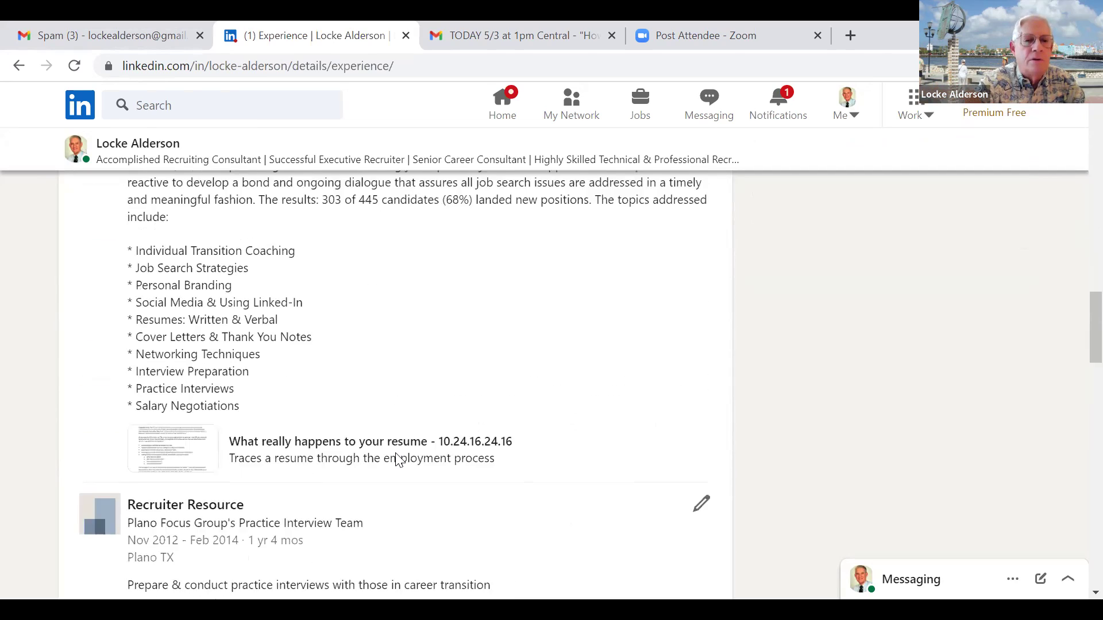
scroll(400, 460, "down", 6)
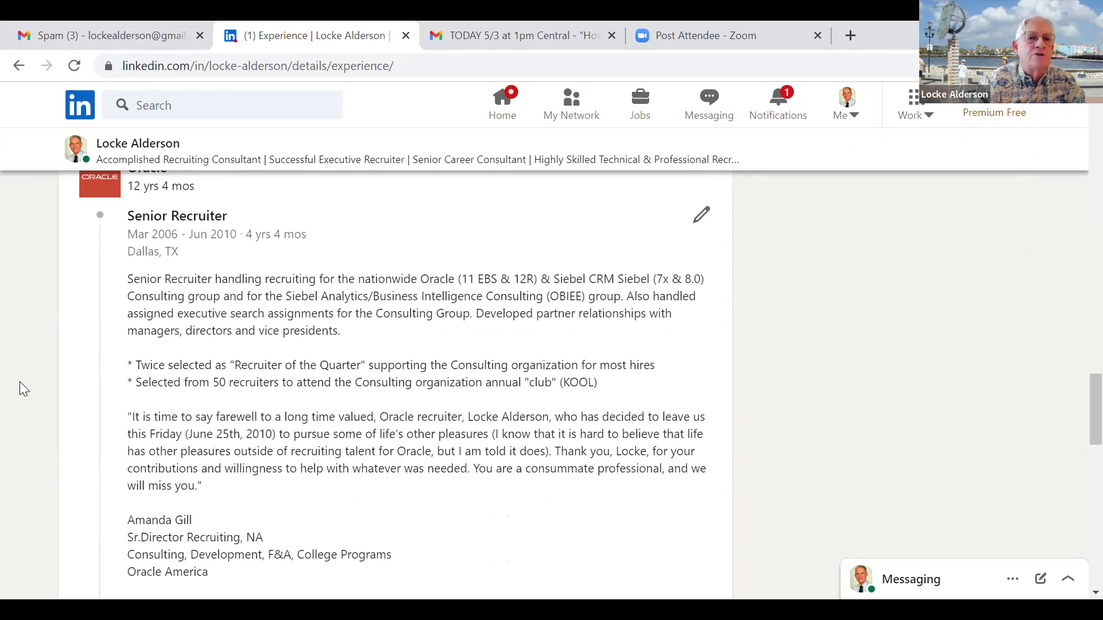
scroll(19, 381, "down", 7)
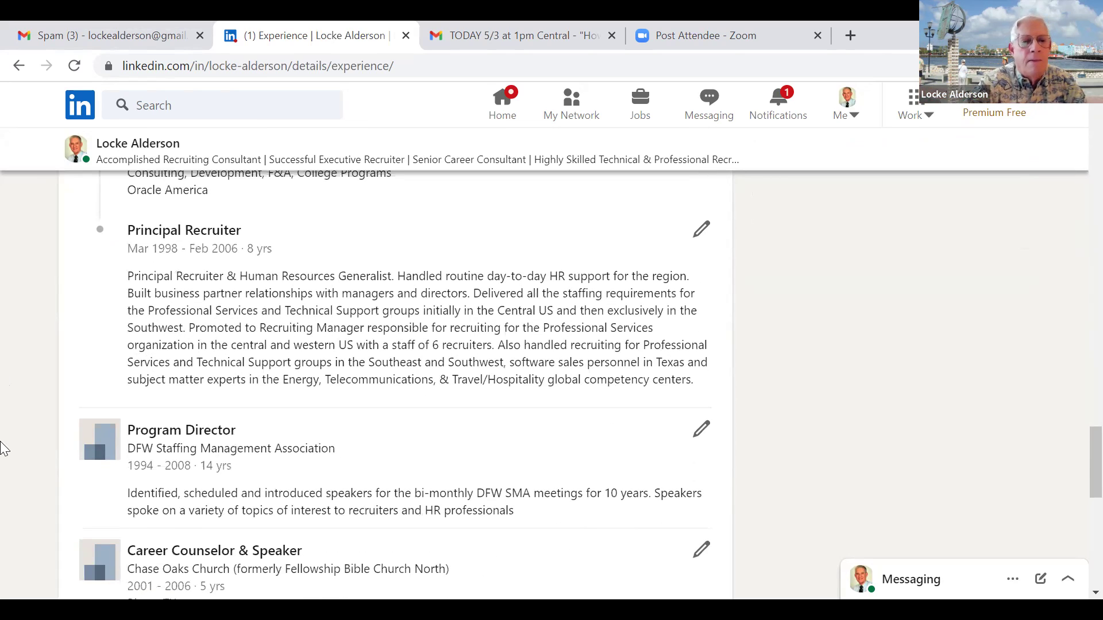
scroll(3, 448, "down", 3)
scroll(3, 448, "up", 2)
scroll(2, 448, "up", 5)
scroll(3, 448, "down", 6)
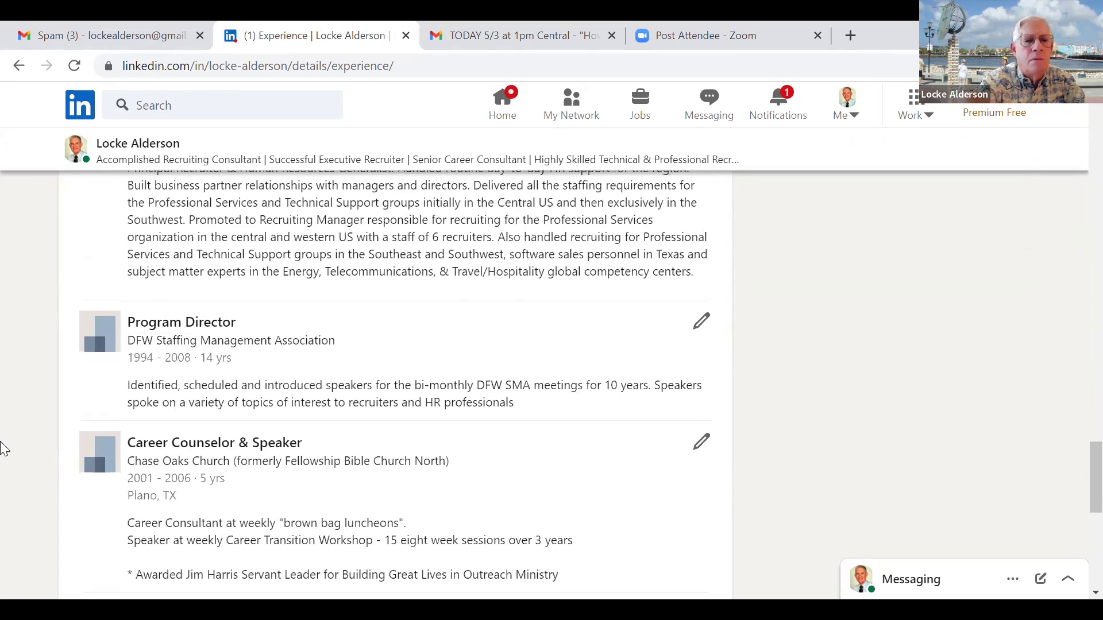
scroll(2, 448, "down", 3)
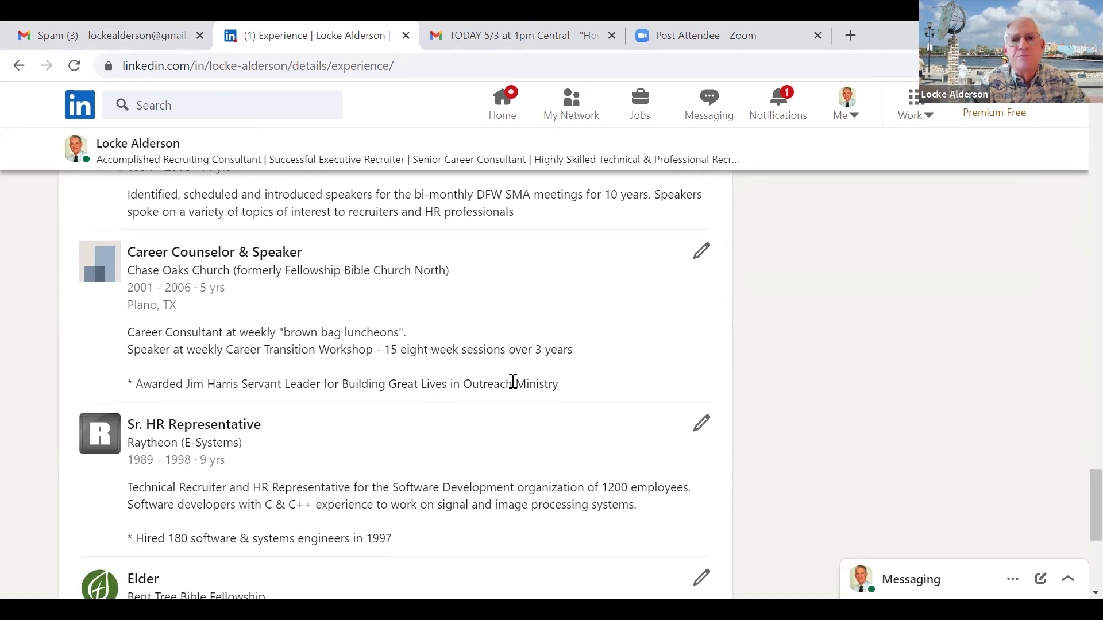
scroll(513, 382, "down", 5)
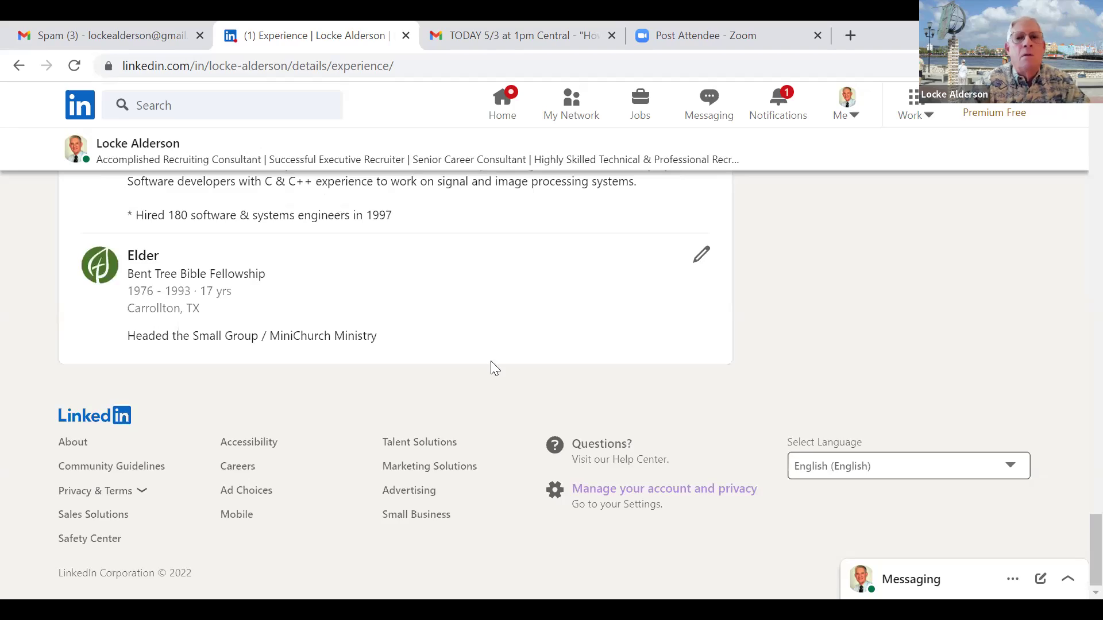
scroll(224, 80, "up", 15)
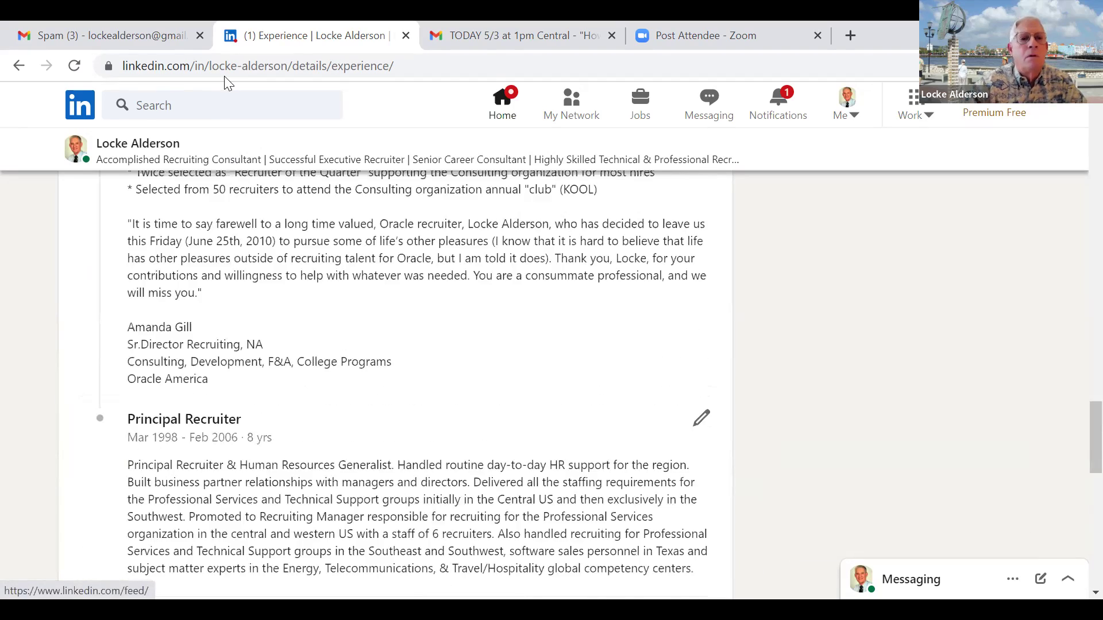
scroll(213, 42, "up", 10)
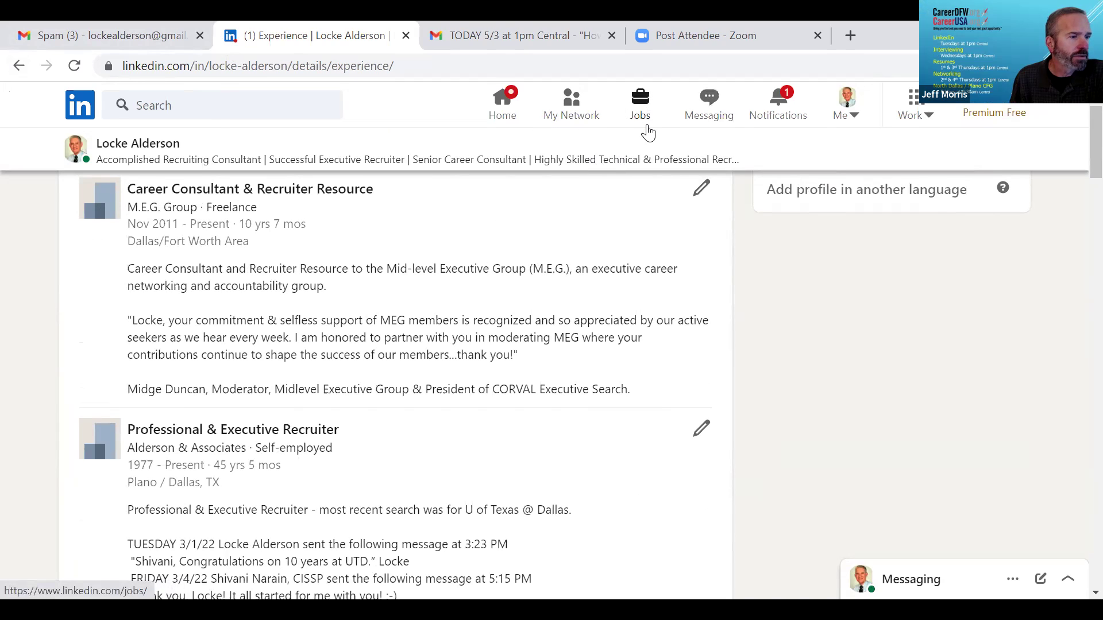
scroll(646, 112, "up", 1)
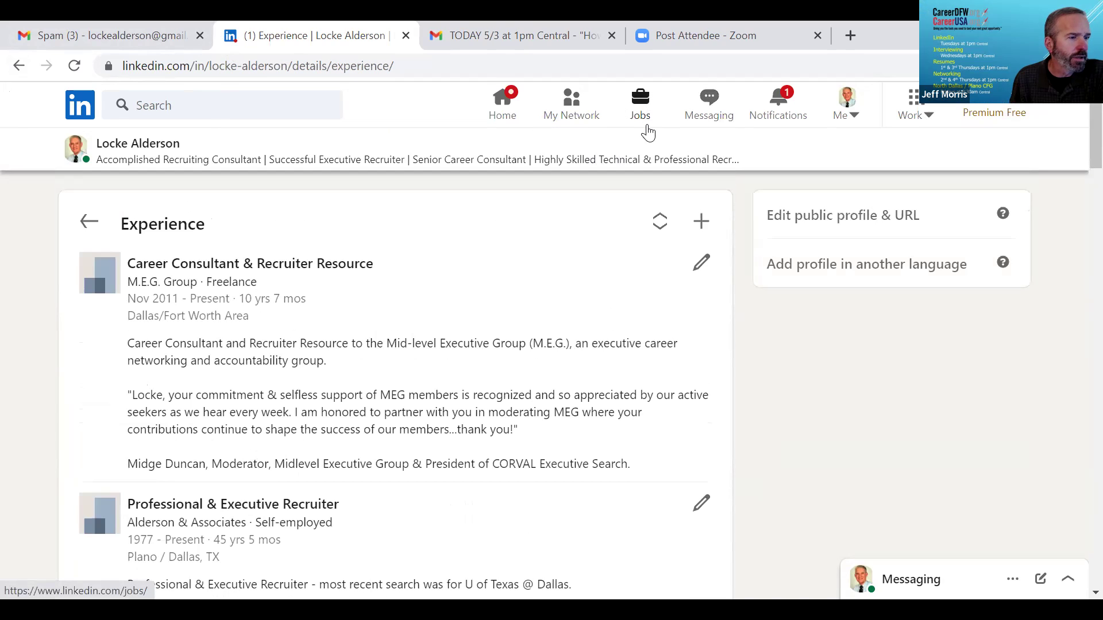
left_click(89, 220)
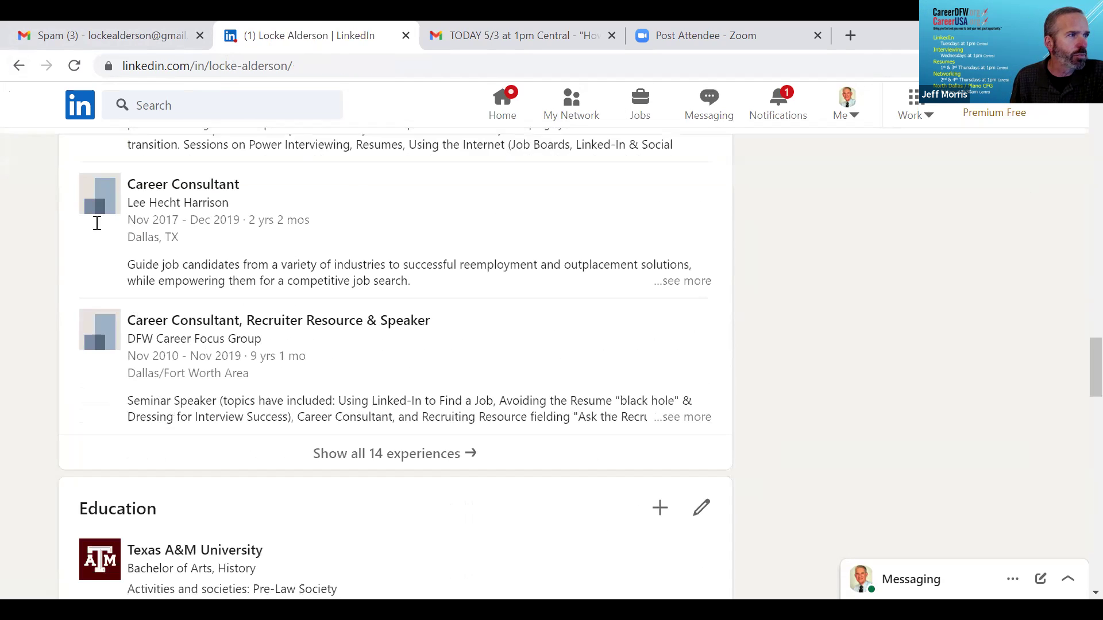
Dismiss the member search suggestions and go to the Jobs page.
left_click(215, 109)
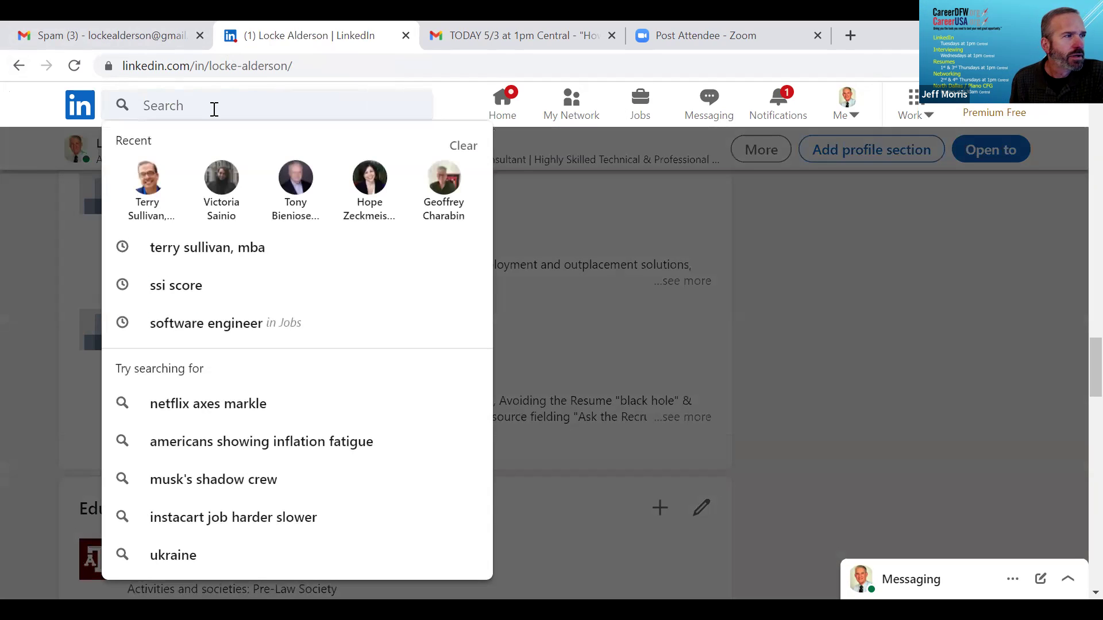
left_click(547, 279)
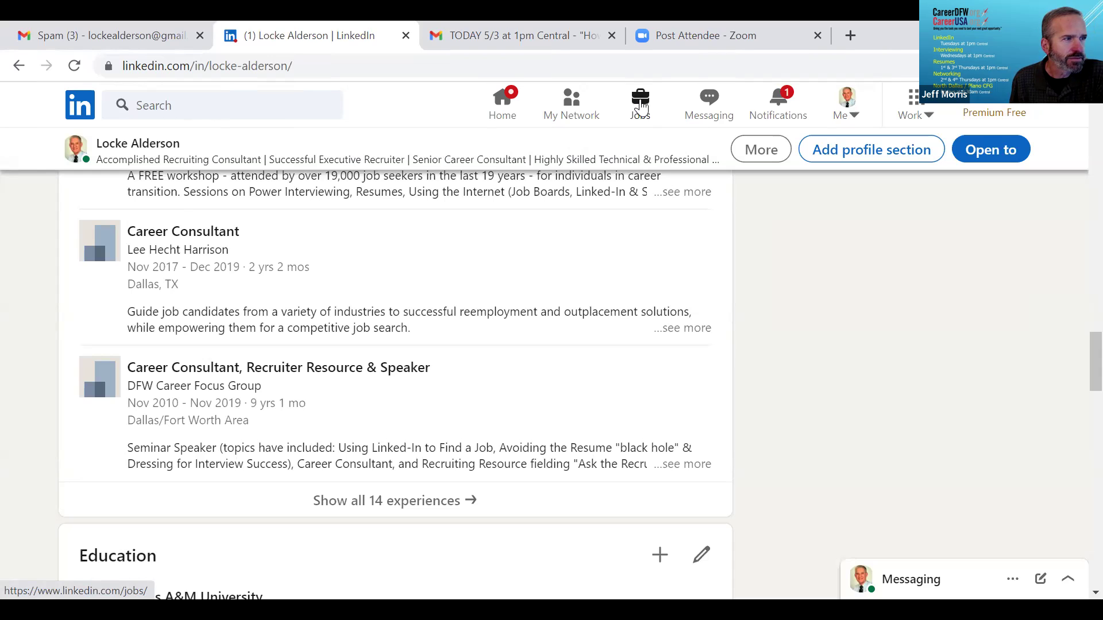
left_click(641, 107)
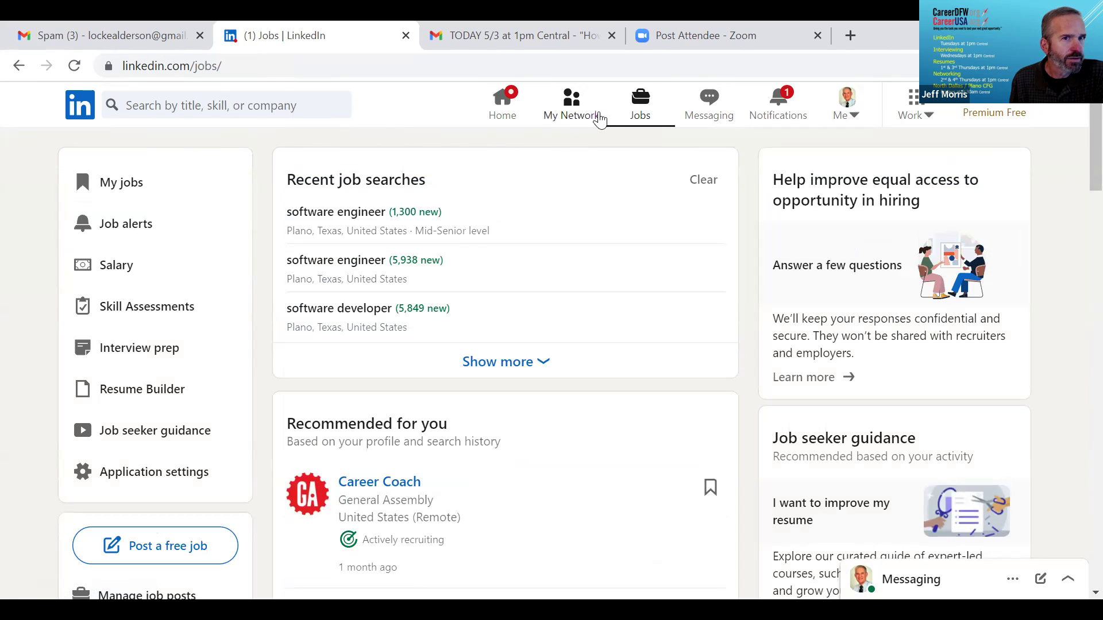
View the recent job searches, then go back to the profile's Experience details page.
left_click(148, 106)
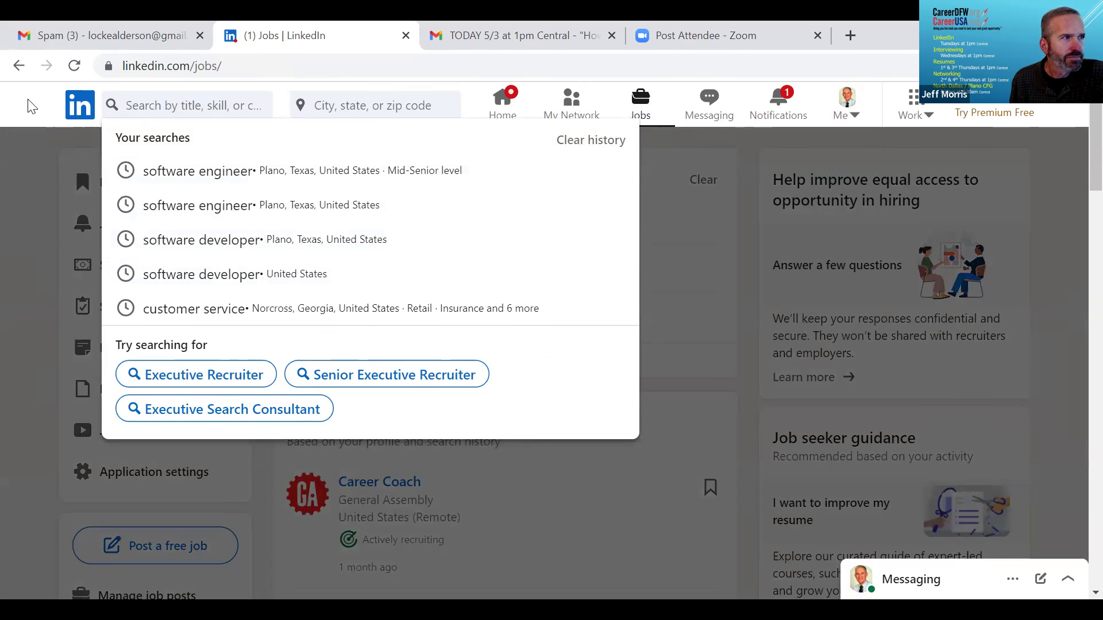
left_click(19, 66)
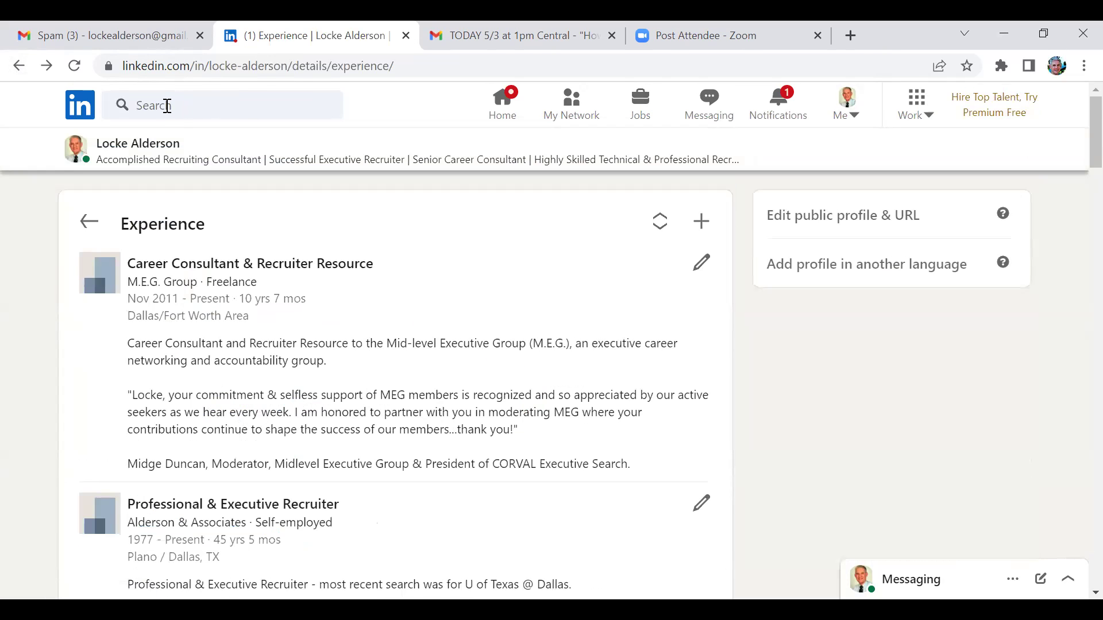
Enter the member's name in the search bar, fixing its spelling and joining it into one word.
left_click(166, 105)
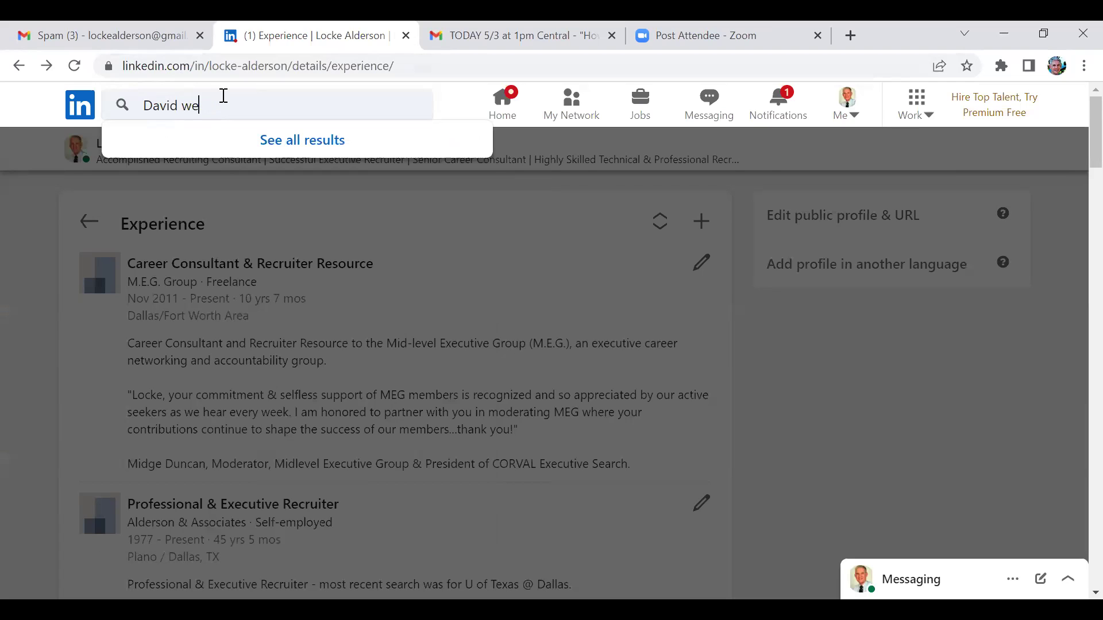
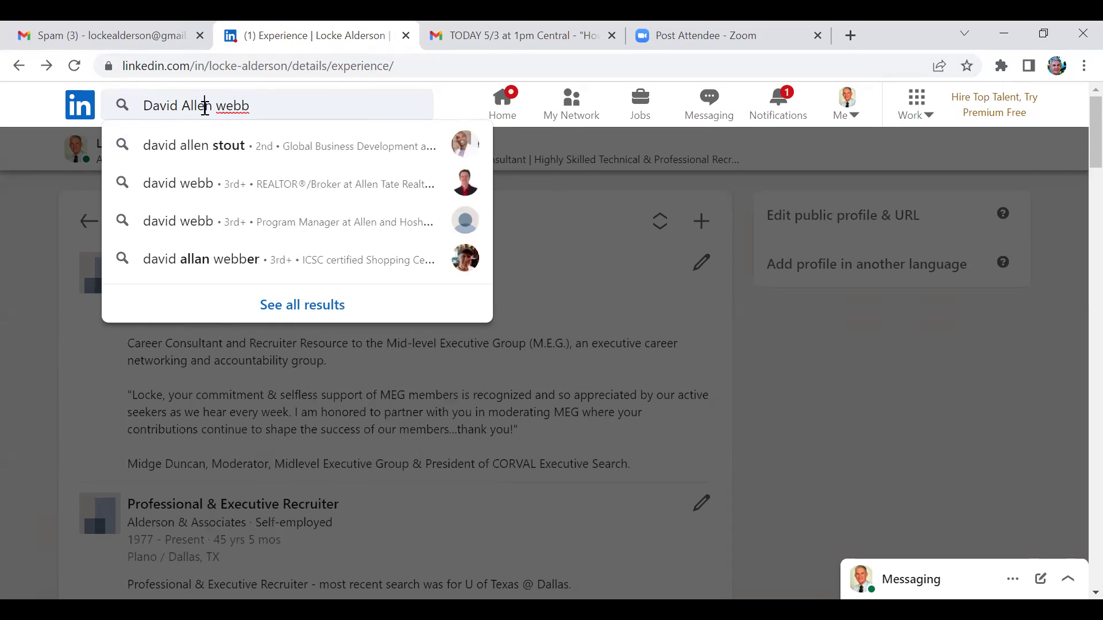
left_click(205, 108)
key("BackSpace")
type("a")
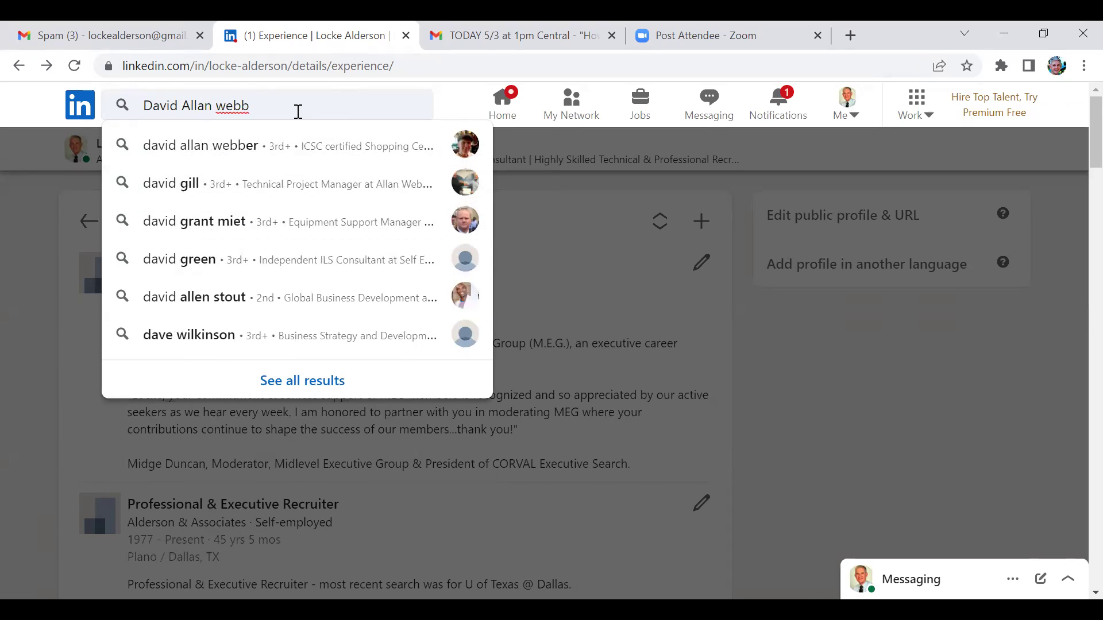
left_click(182, 102)
key("BackSpace")
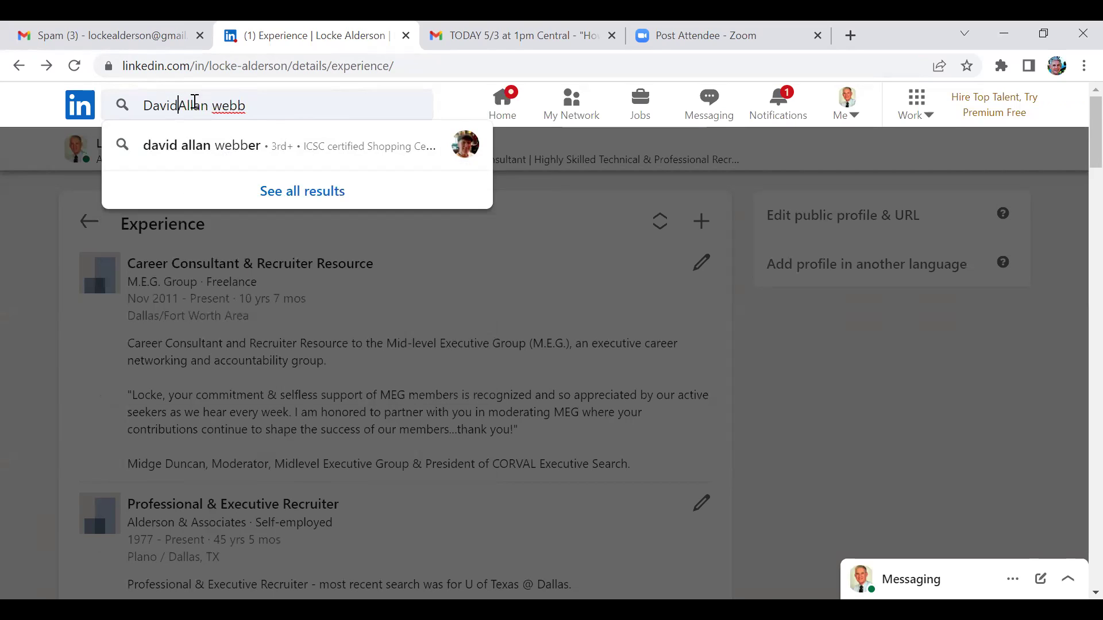
left_click(212, 108)
key("BackSpace")
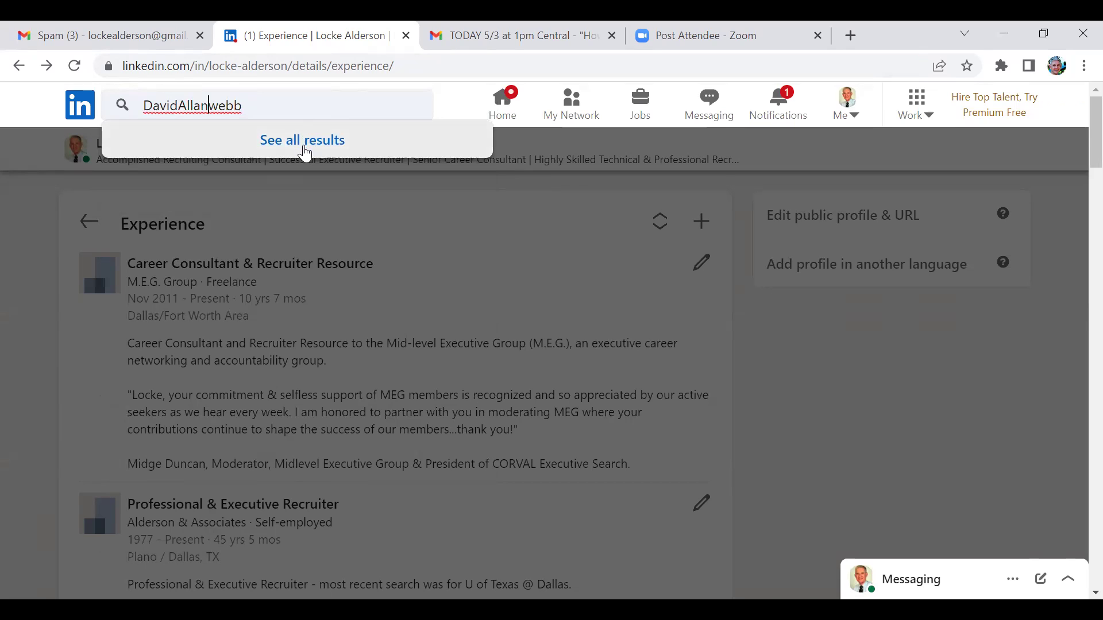
Dismiss the browser menu and search suggestions, then go to the Jobs page.
right_click(305, 151)
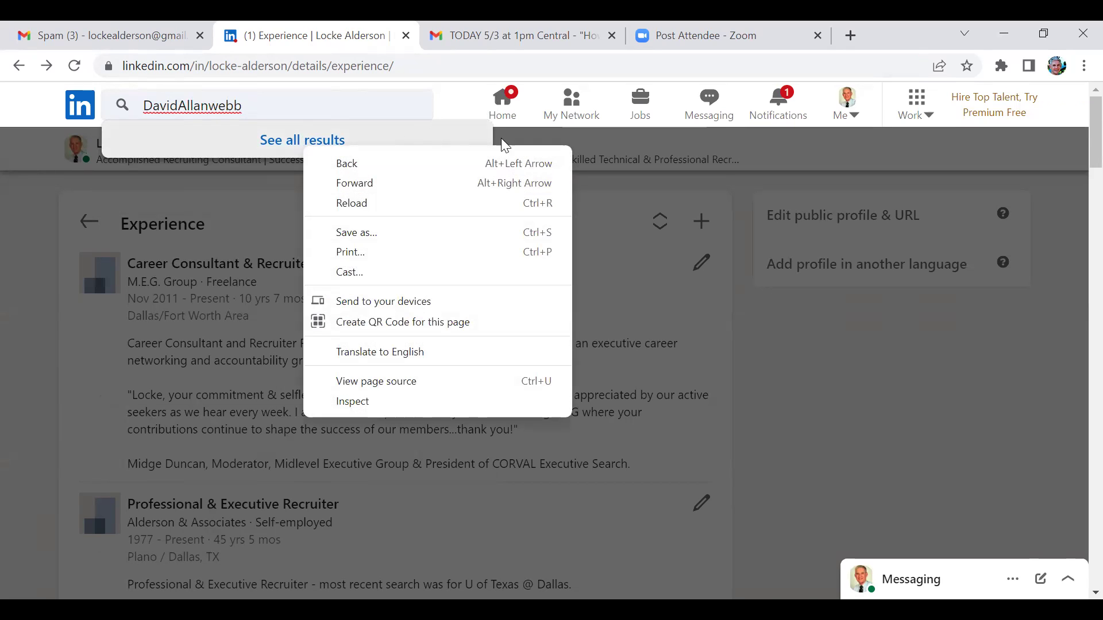
left_click(539, 139)
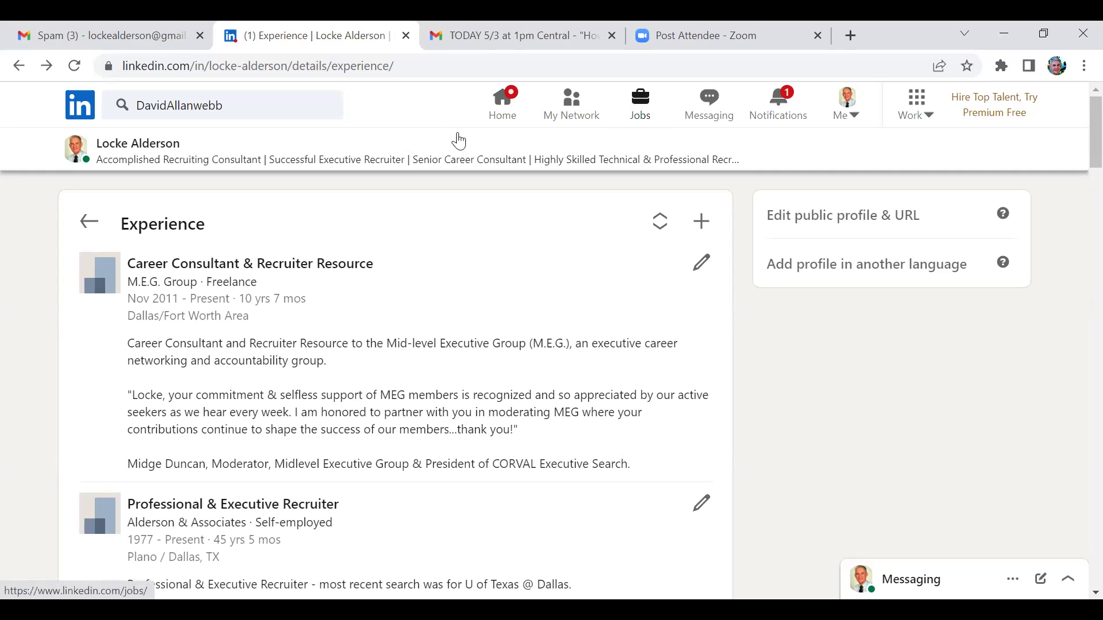
left_click(610, 120)
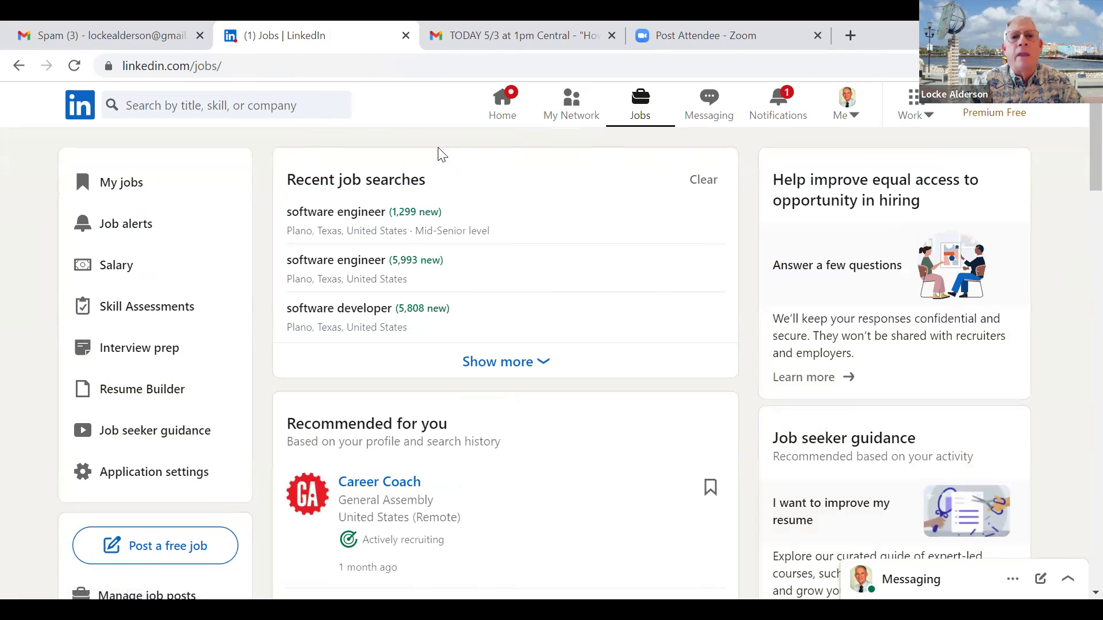
Check the recent job searches, then go back twice to the main profile page.
left_click(331, 108)
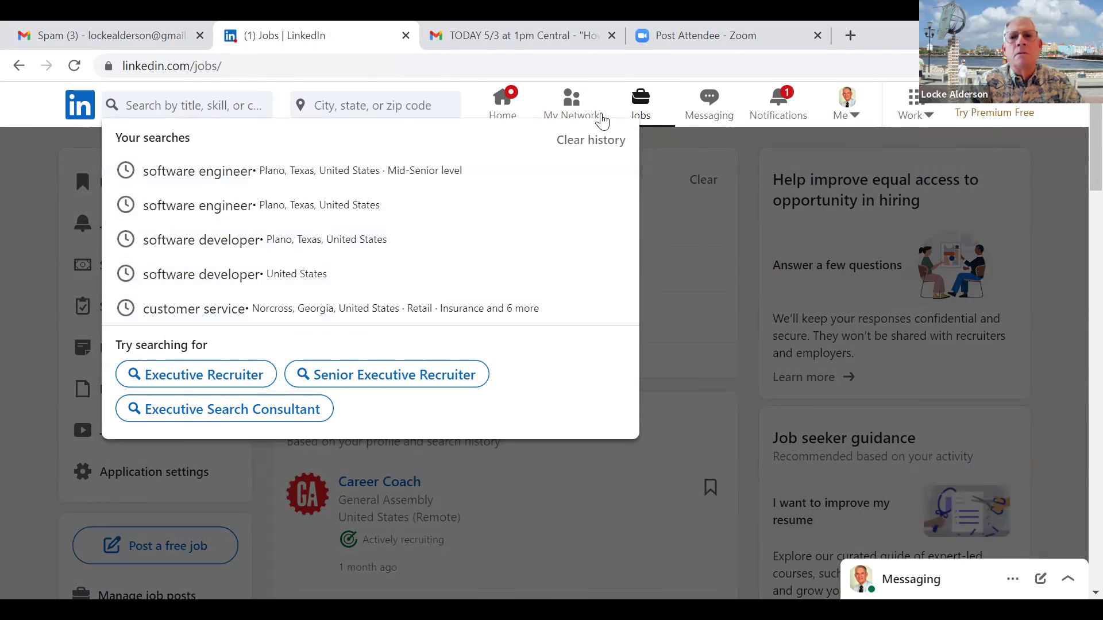
left_click(19, 67)
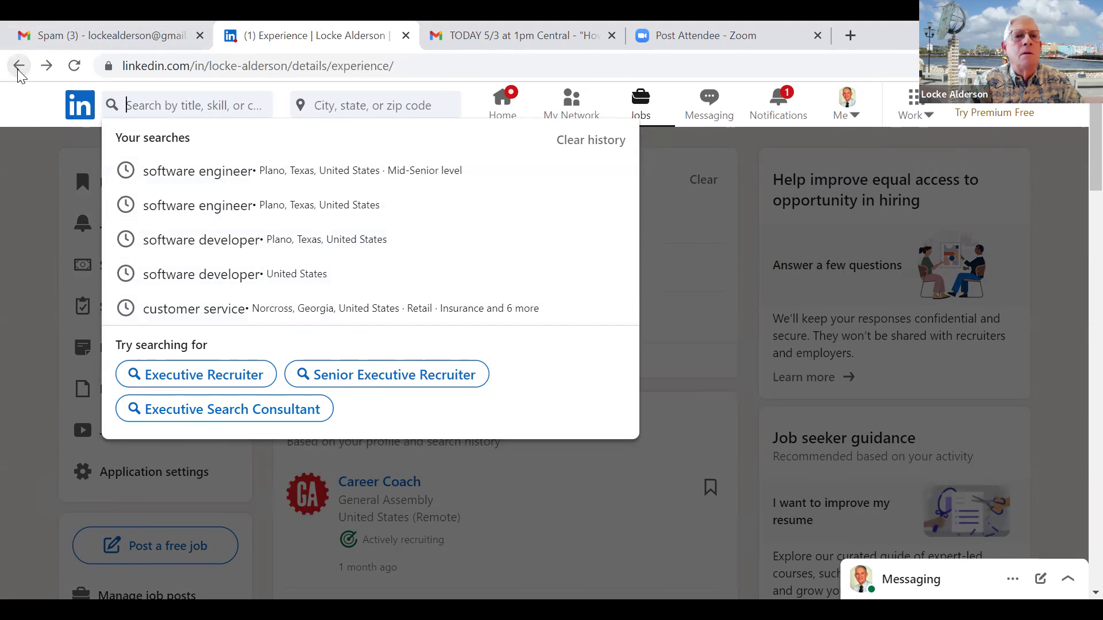
left_click(19, 66)
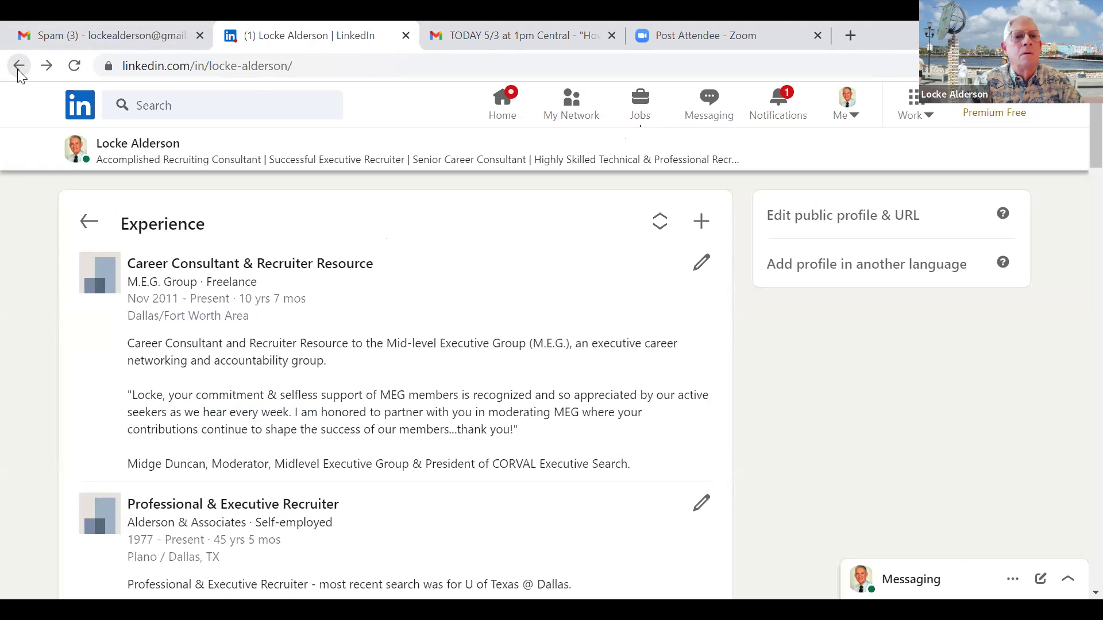
Clear the search box and get it ready for a new member search.
left_click(150, 111)
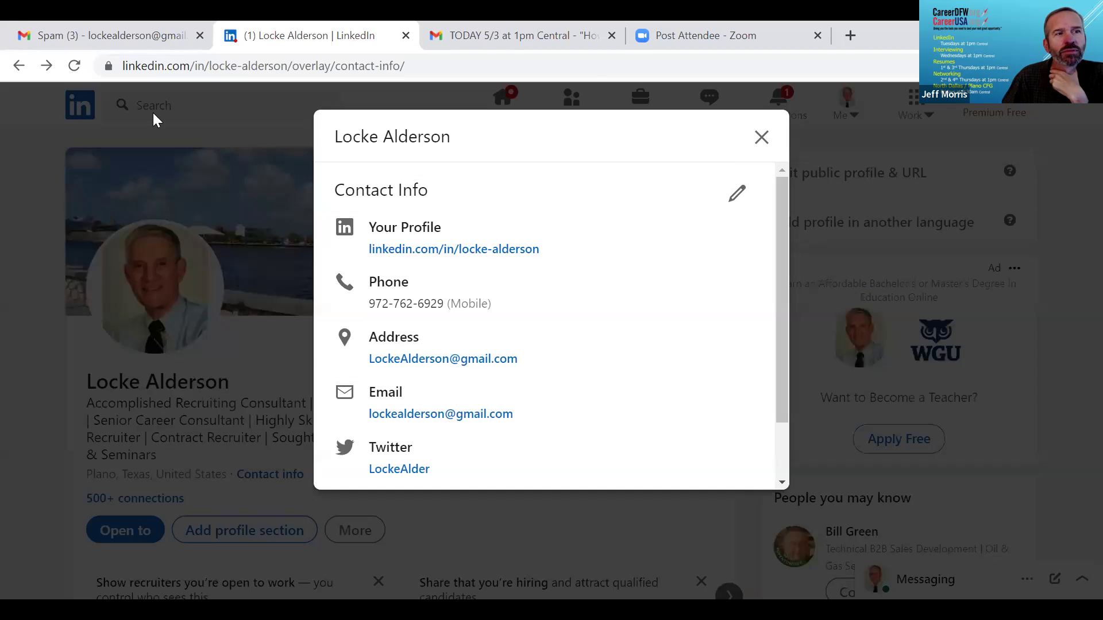
key("Escape")
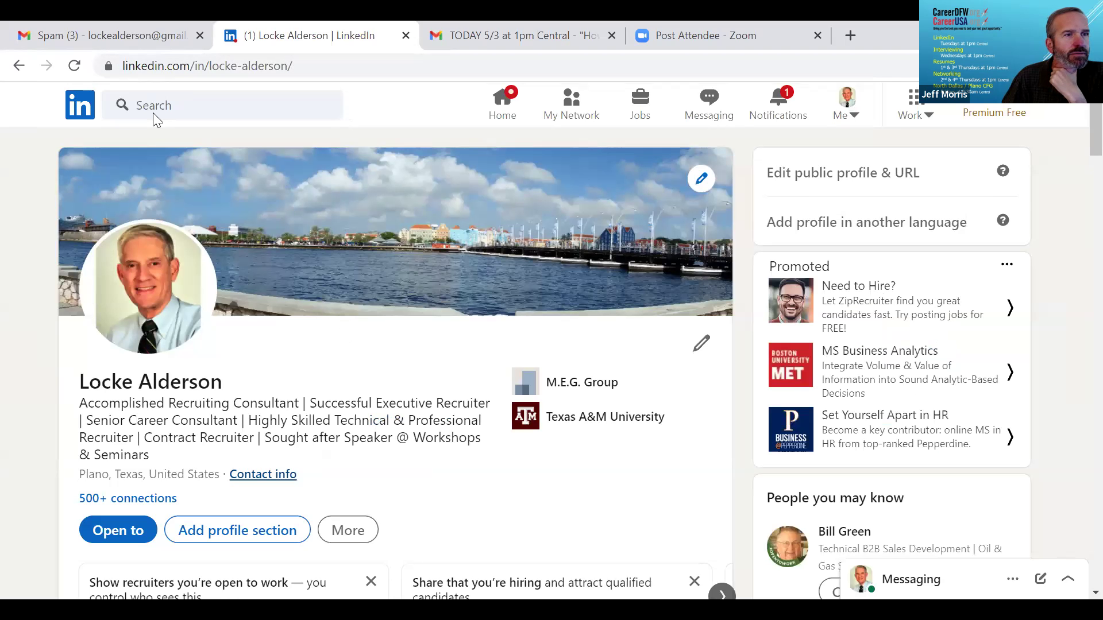
left_click(257, 107)
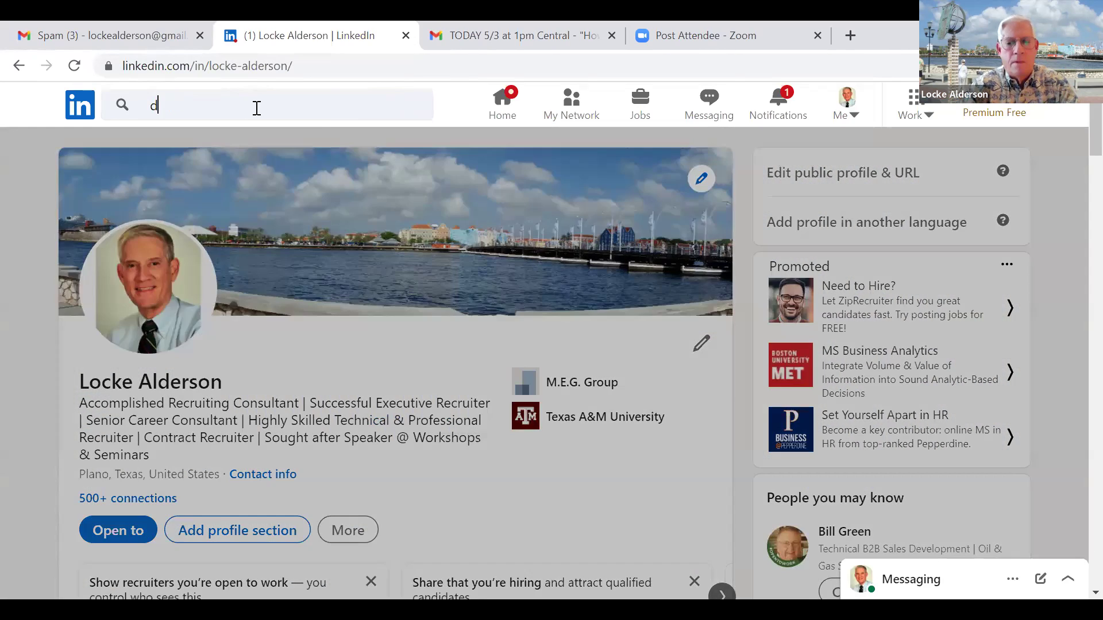
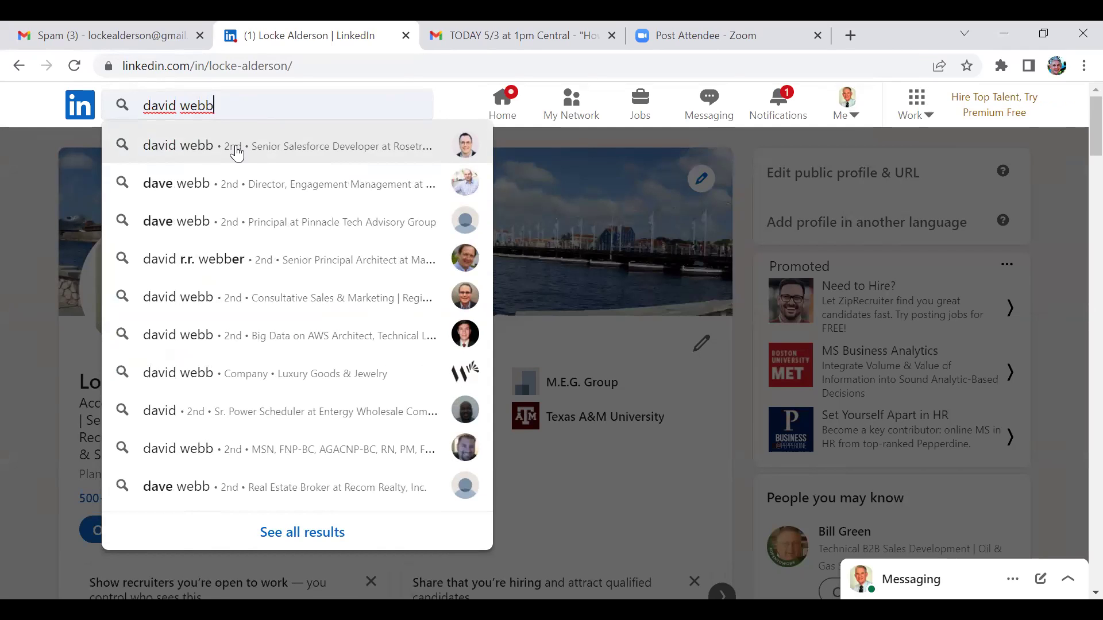
Search the member's name and pick the Atlanta sales and marketing professional suggestion.
left_click(225, 305)
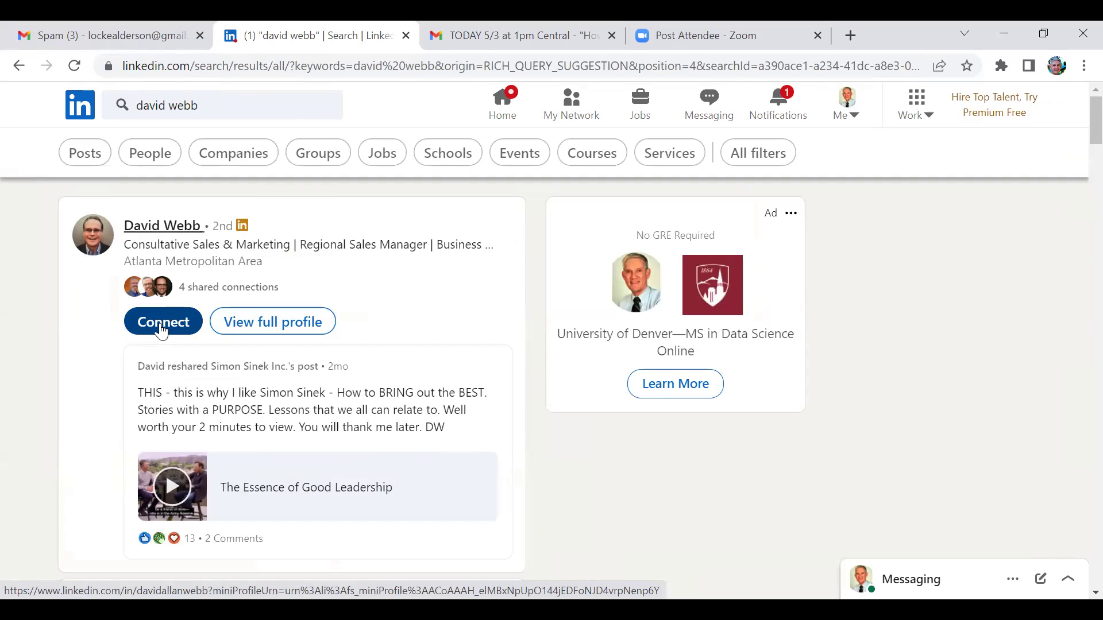
Send the member a connection invitation with the note 'ICareerDFW'.
left_click(162, 332)
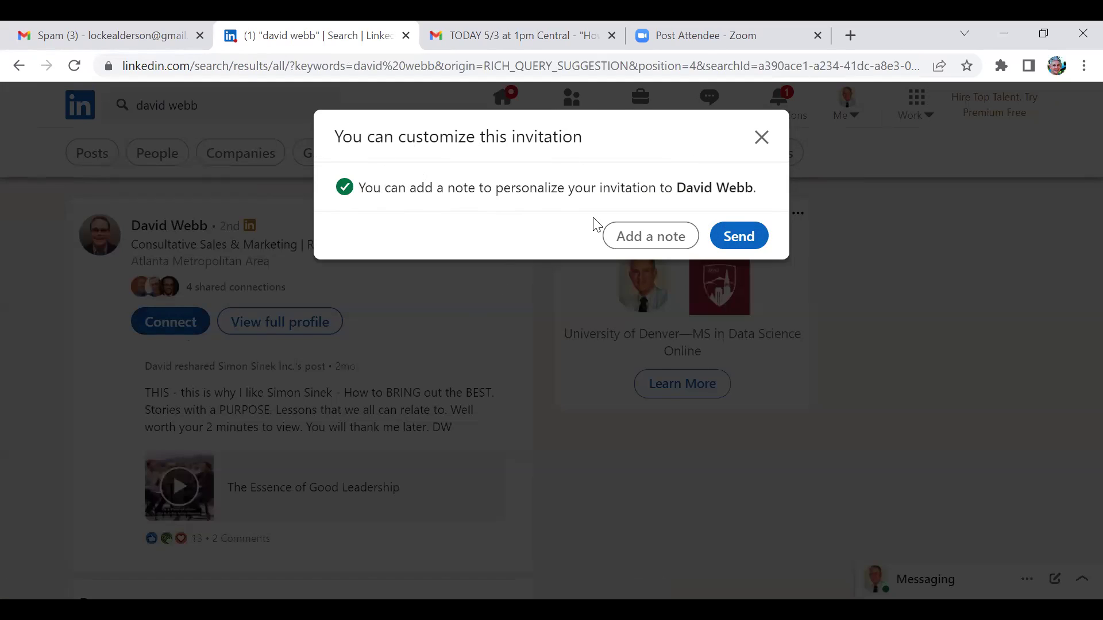
left_click(635, 237)
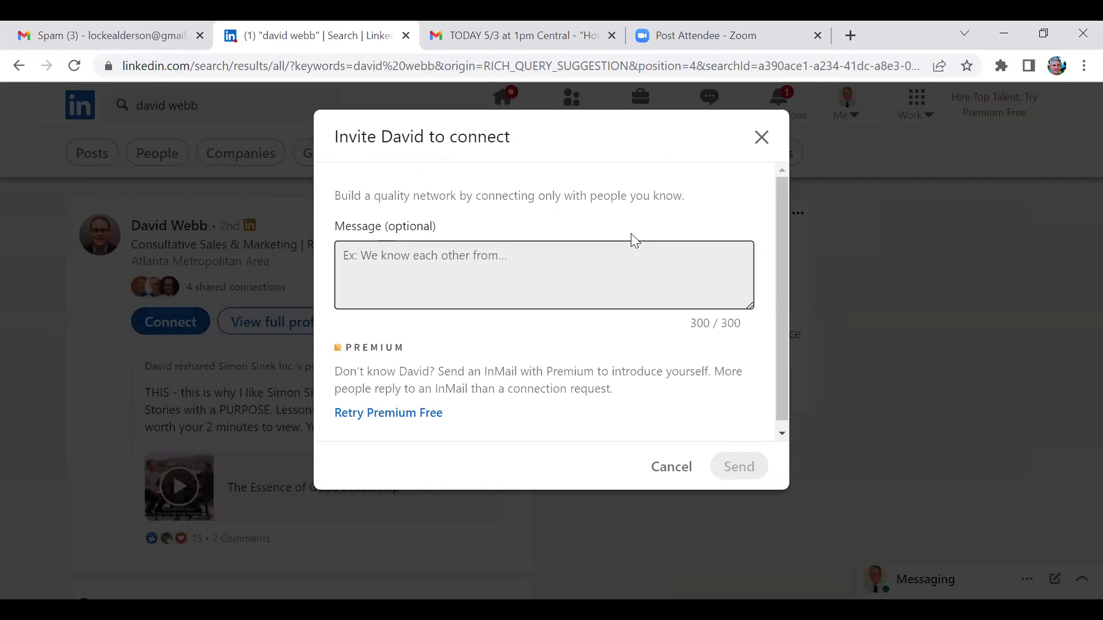
type("I")
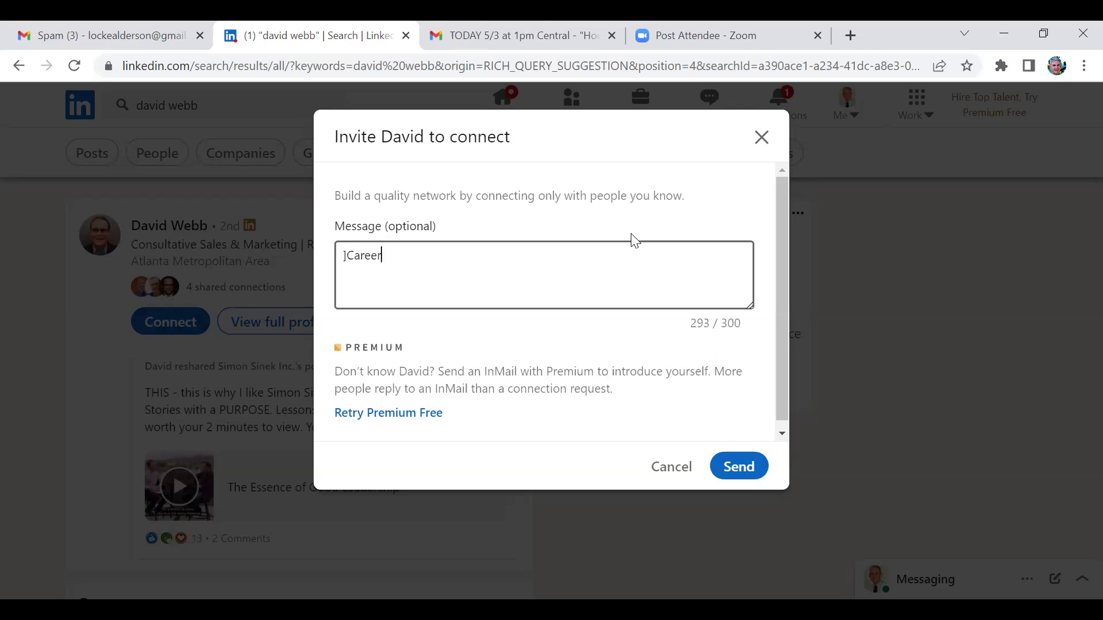
type("CareerDFW")
left_click(730, 477)
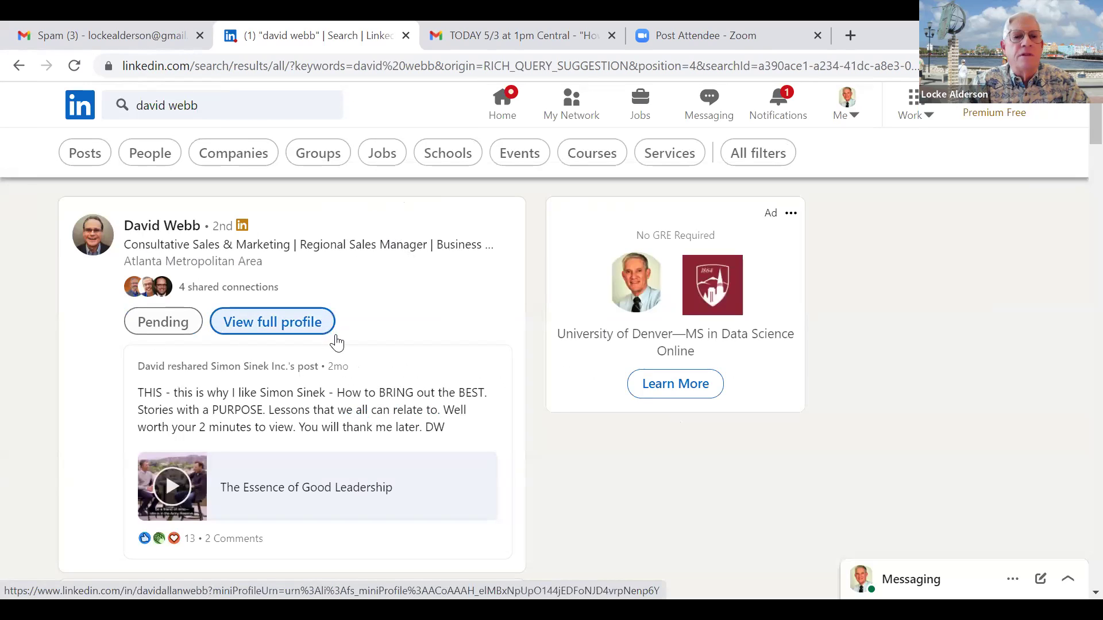
Open the member's full profile, view their contact info, and close it again.
left_click(304, 327)
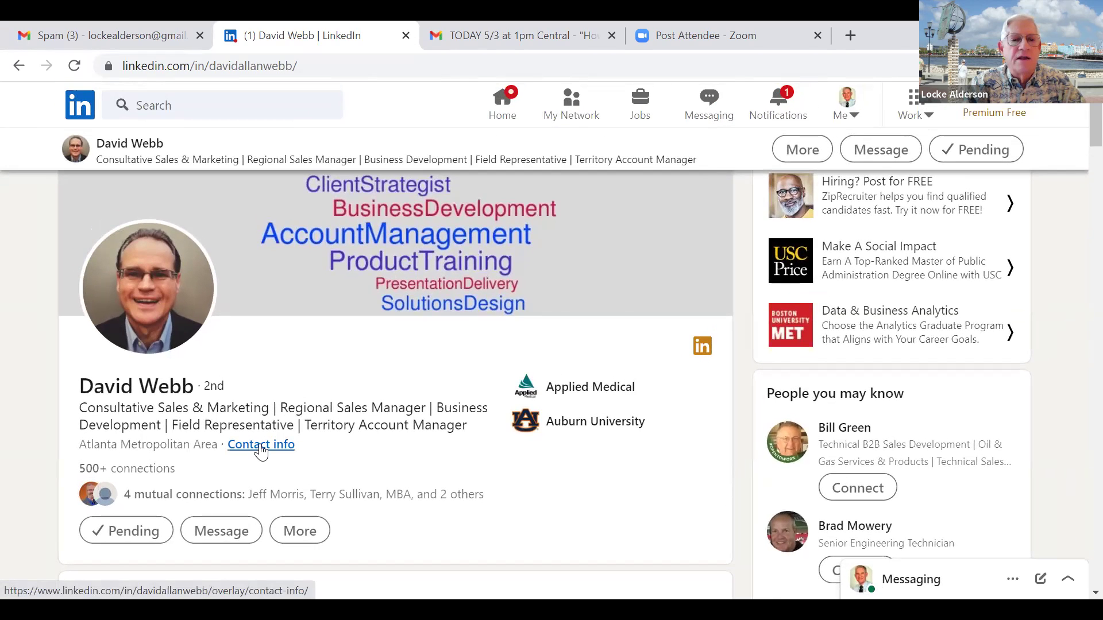
left_click(260, 447)
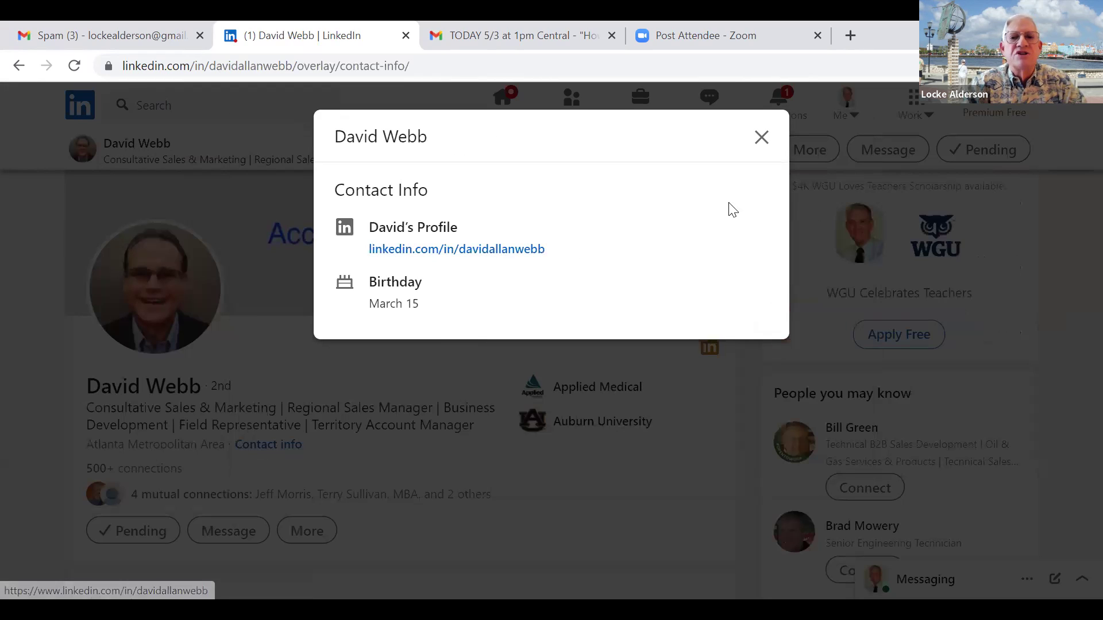
left_click(761, 139)
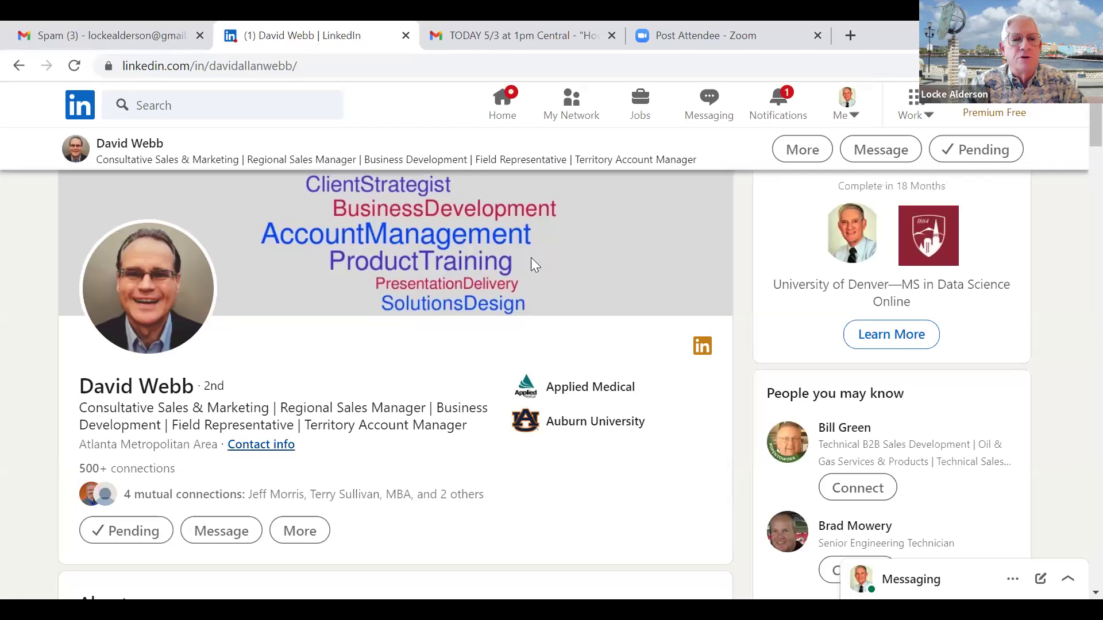
Expand the full About text and scroll to Experience, showing New Product Specialist at Applied Medical.
scroll(391, 380, "down", 2)
scroll(391, 381, "down", 5)
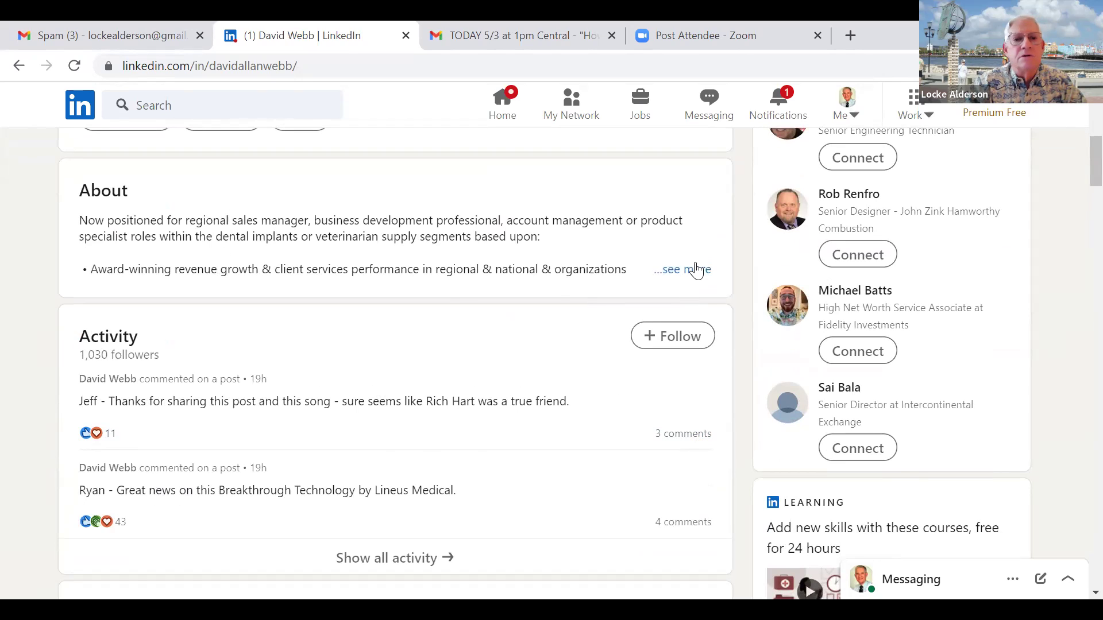
left_click(694, 270)
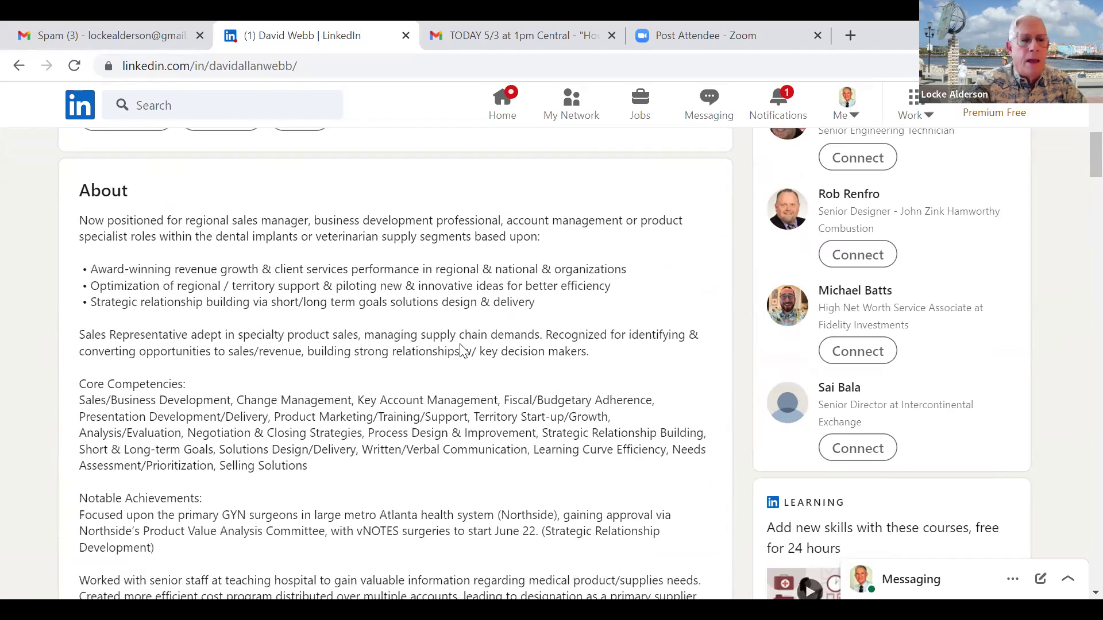
scroll(463, 350, "down", 7)
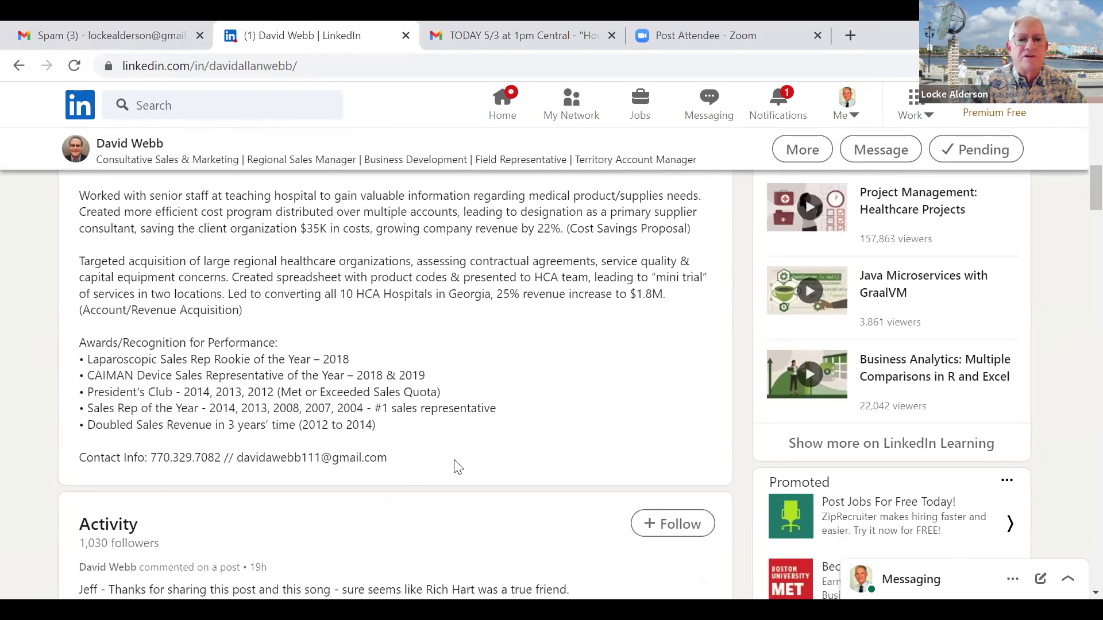
scroll(455, 464, "up", 12)
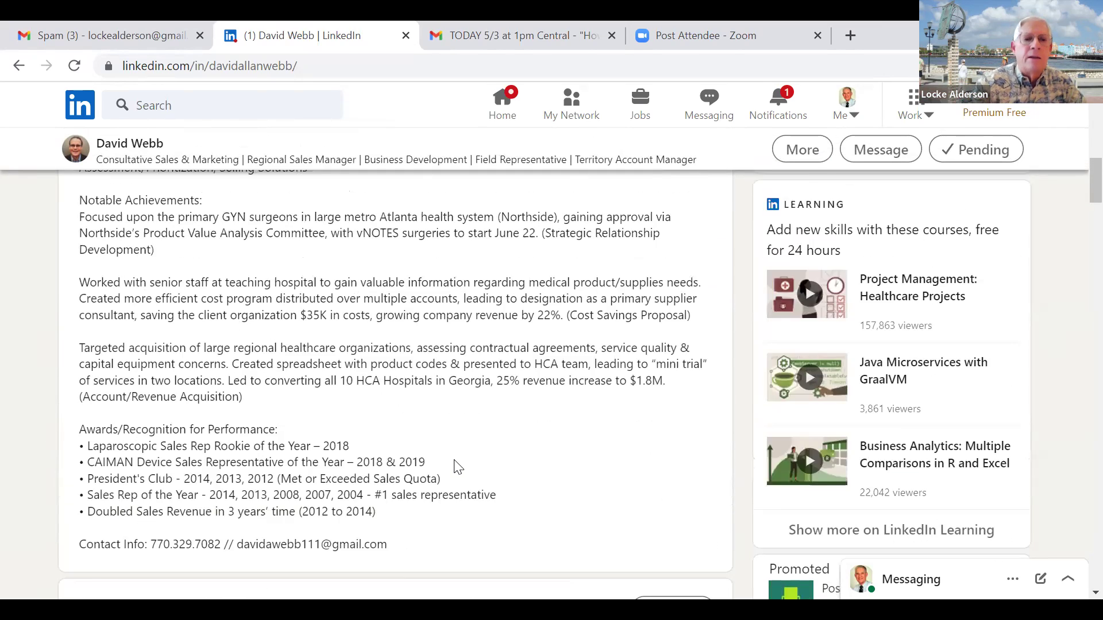
scroll(120, 533, "down", 4)
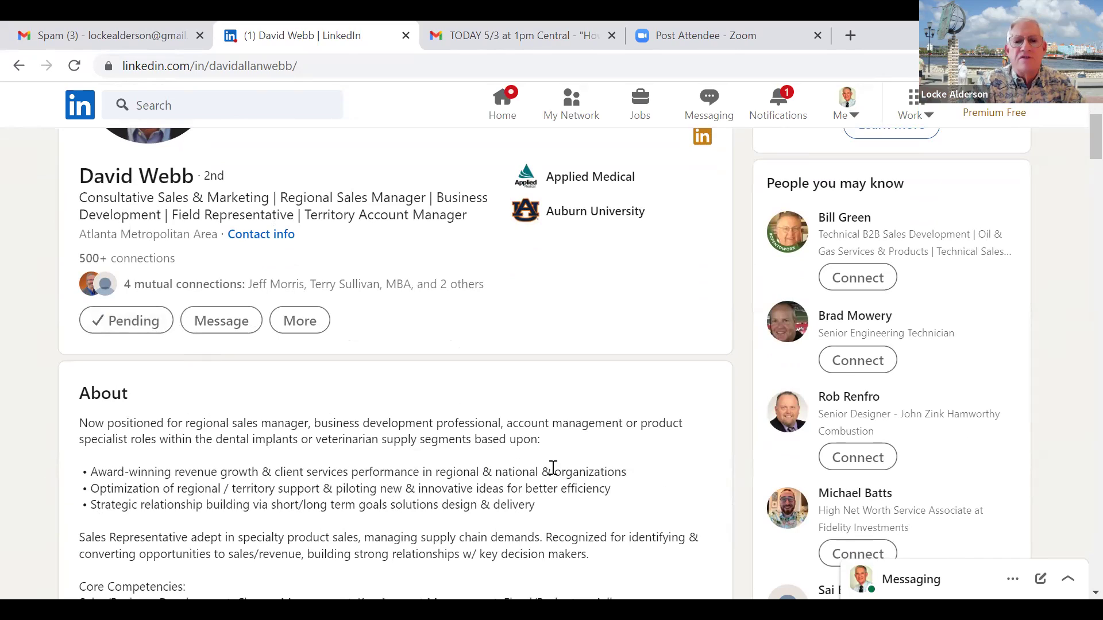
scroll(570, 474, "down", 8)
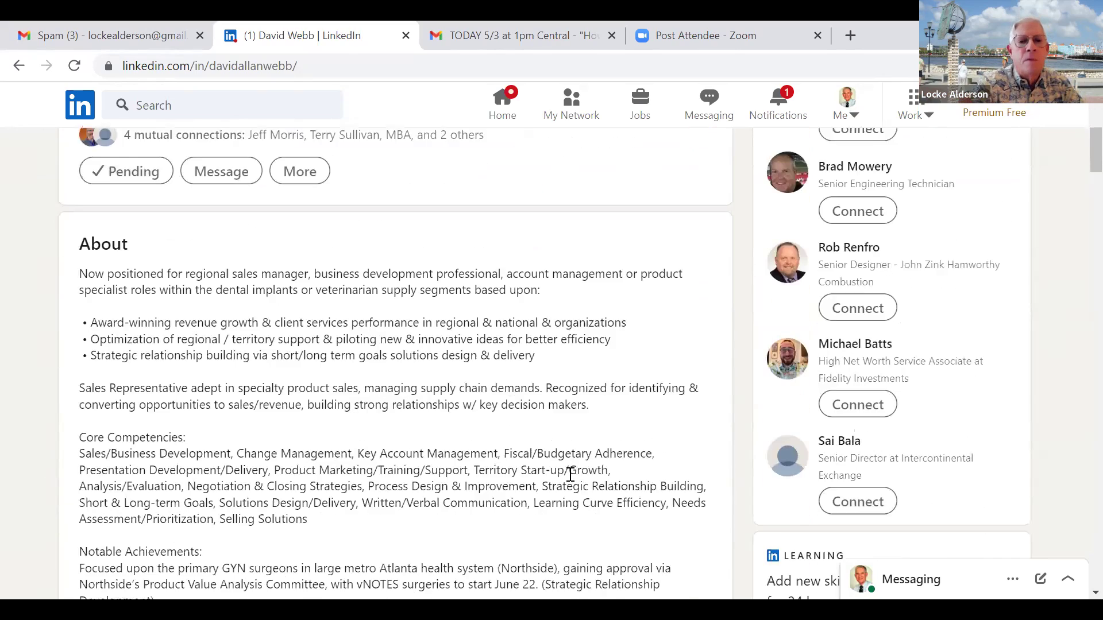
scroll(570, 475, "down", 5)
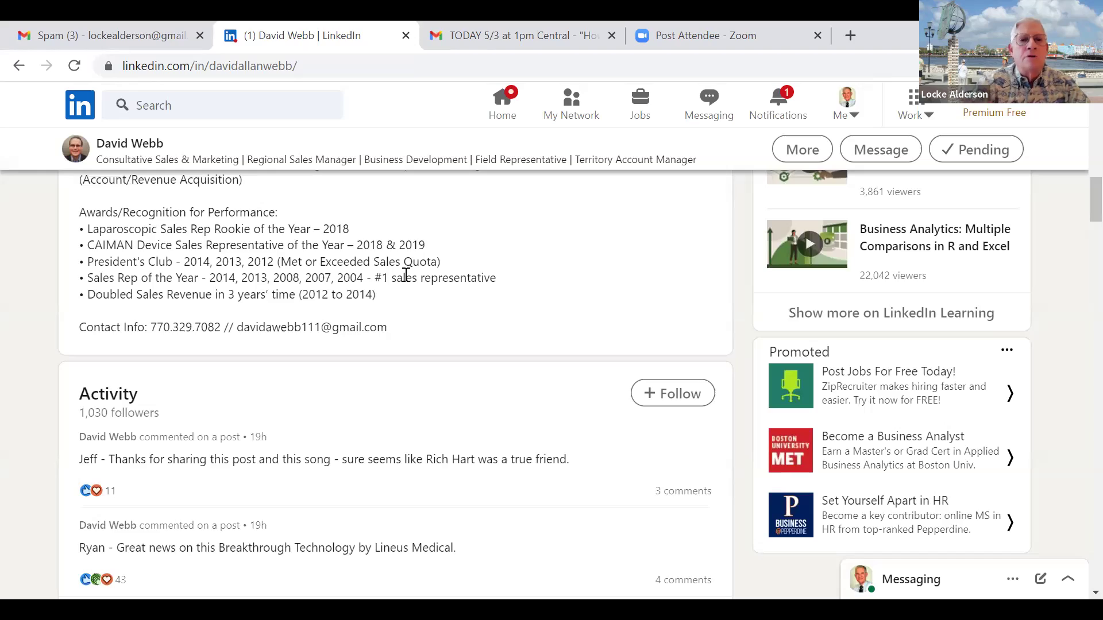
scroll(406, 275, "up", 7)
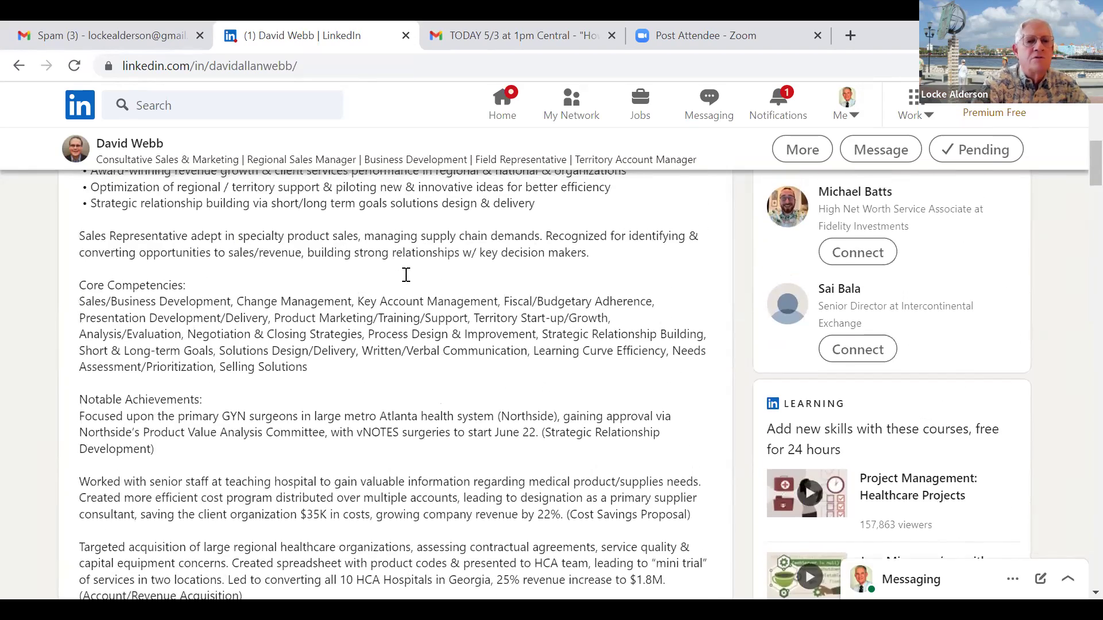
scroll(406, 275, "up", 3)
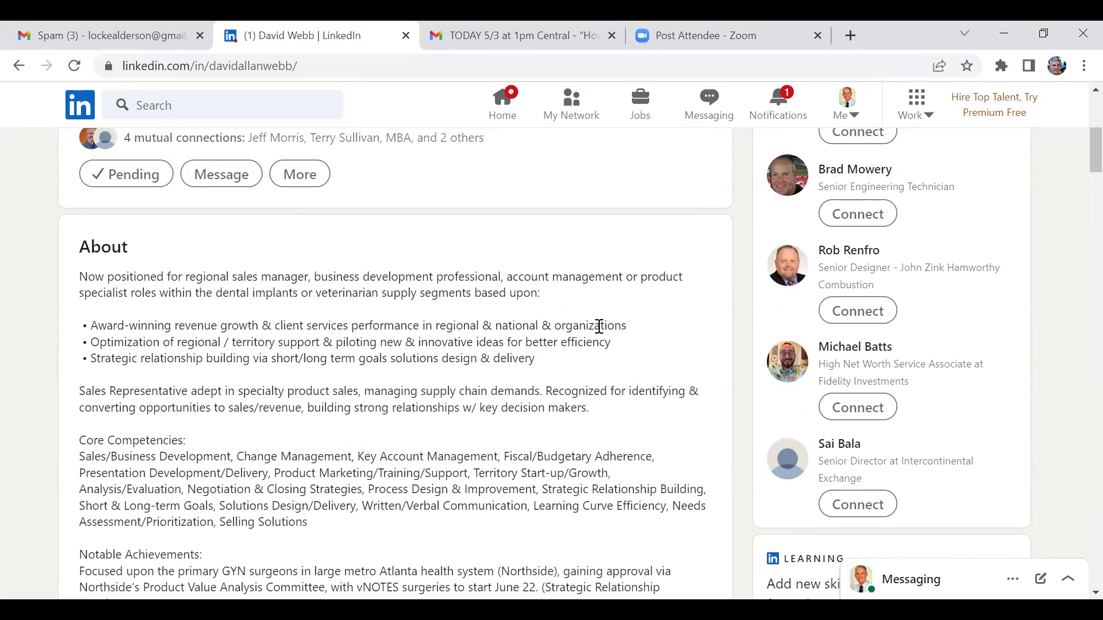
scroll(504, 394, "down", 10)
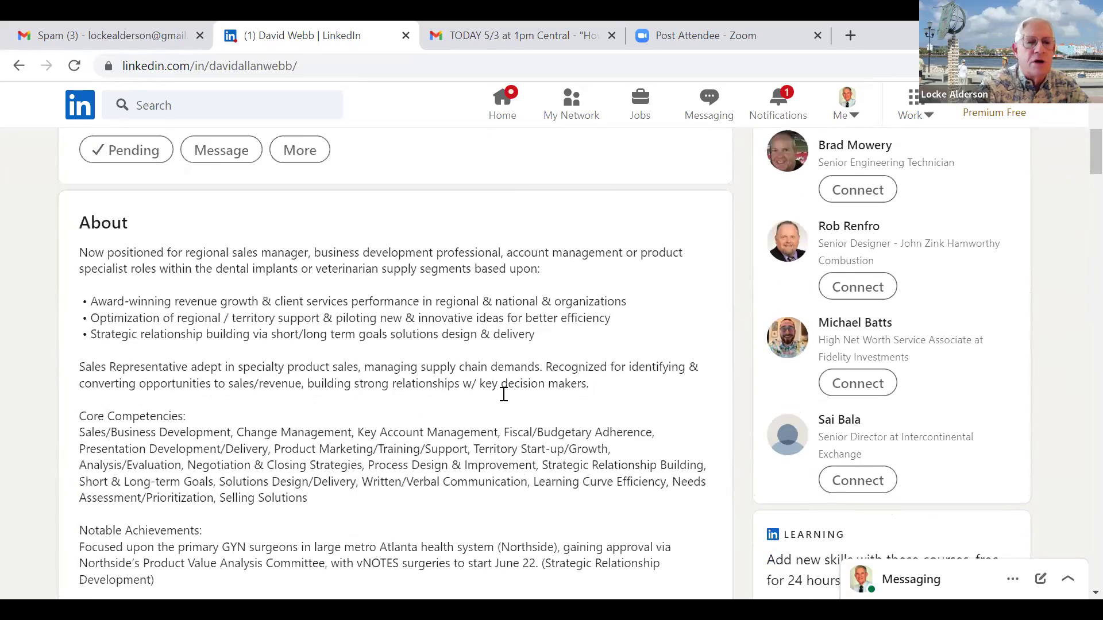
scroll(504, 394, "down", 7)
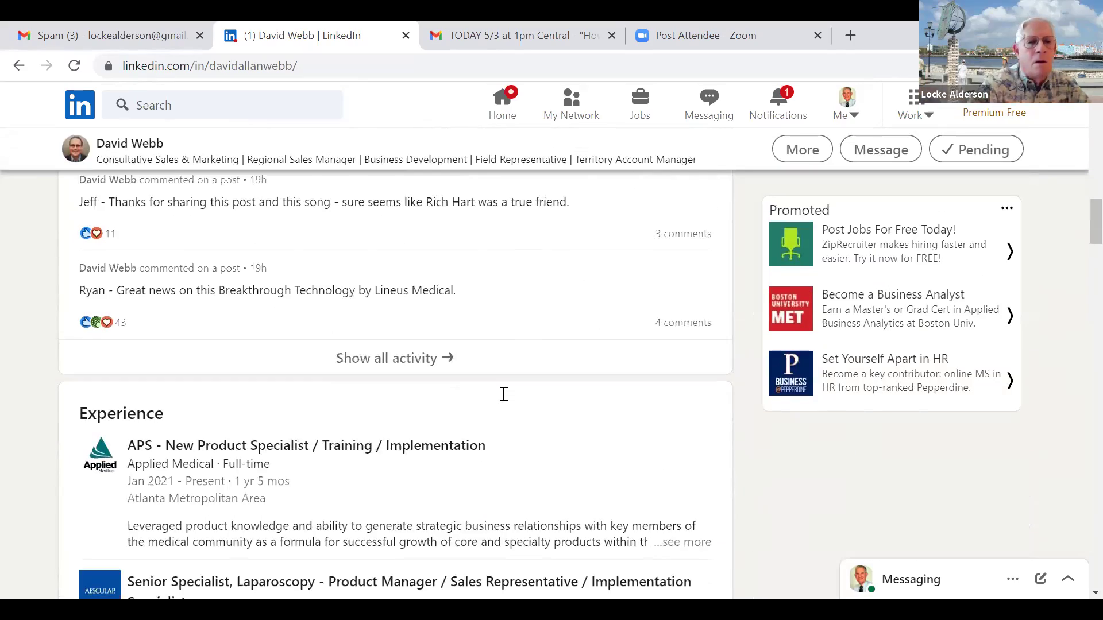